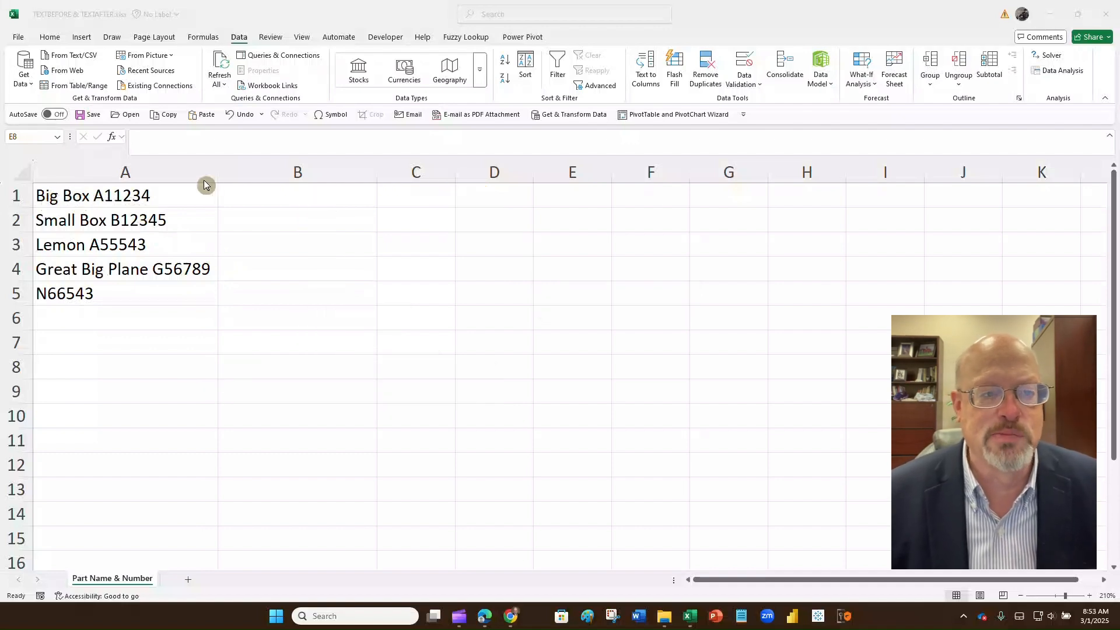
# Step: Split A1 on spaces with Text to Columns into Big, Box and A11234
pyautogui.click(166, 194)
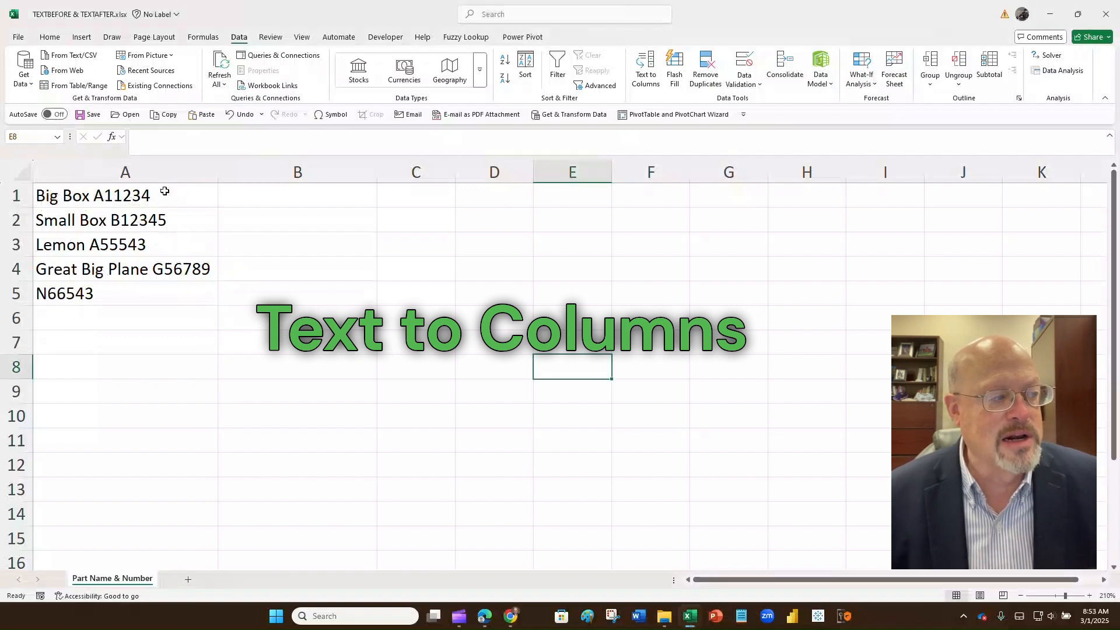
pyautogui.click(165, 192)
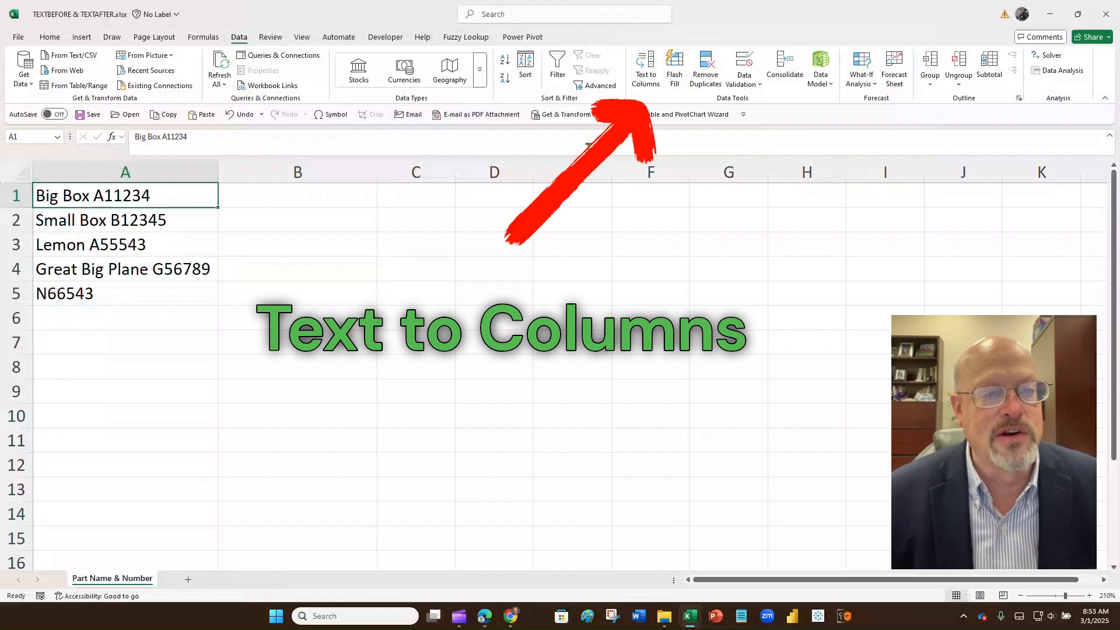
pyautogui.click(651, 82)
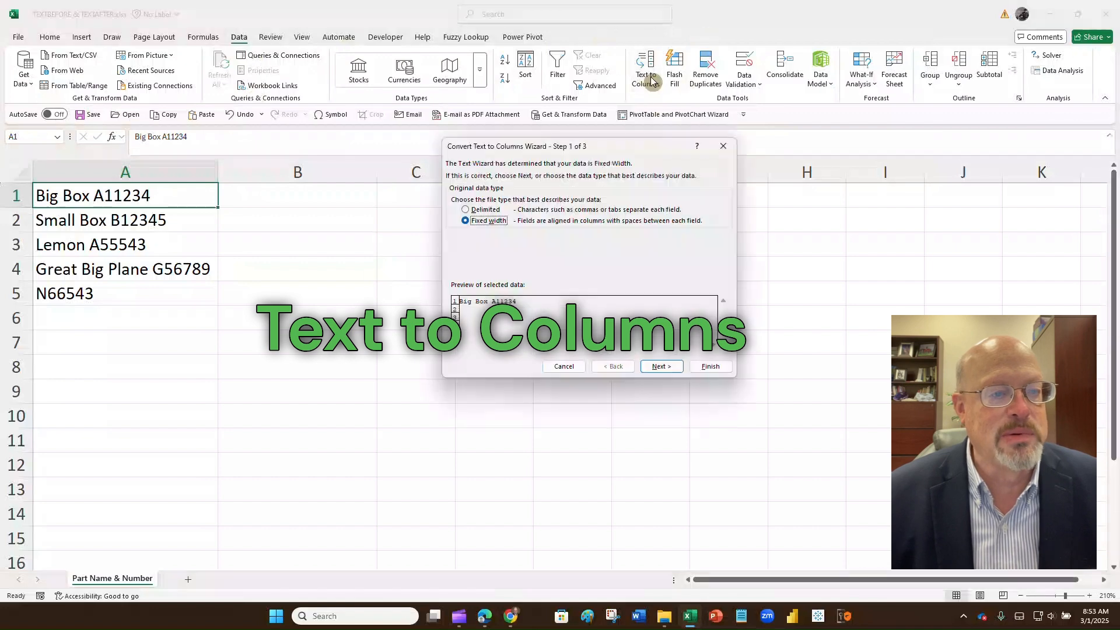
pyautogui.click(468, 213)
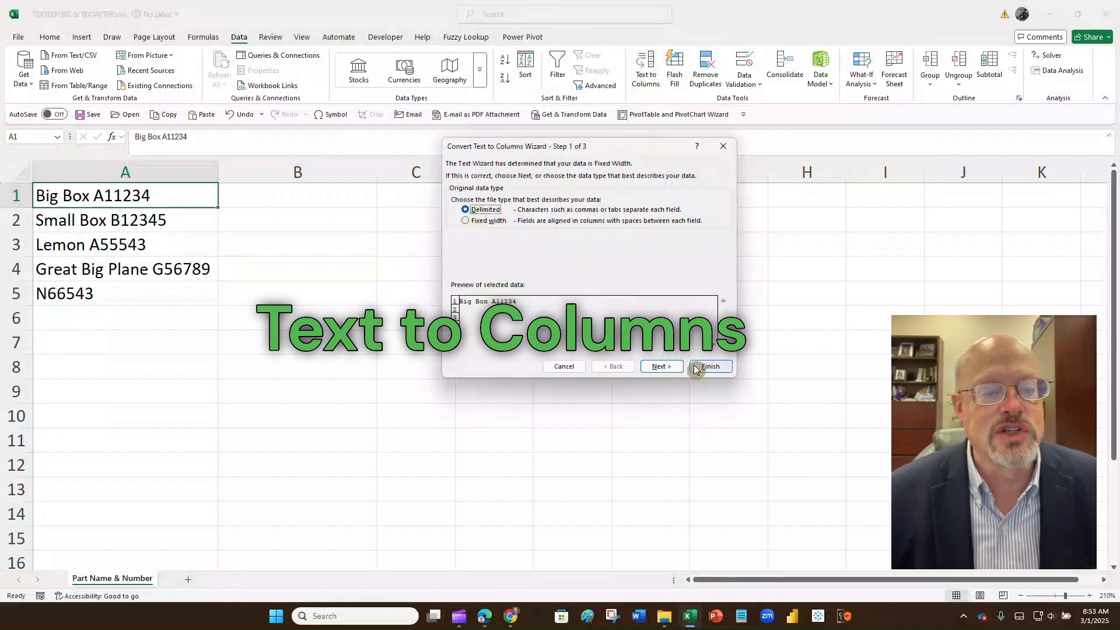
pyautogui.click(665, 366)
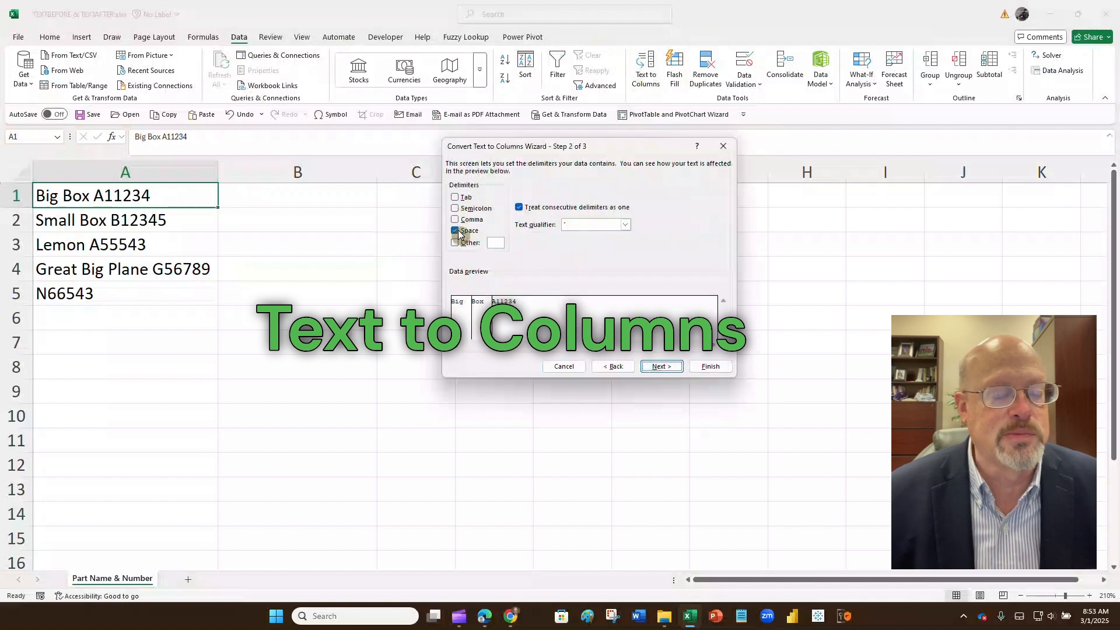
pyautogui.click(711, 366)
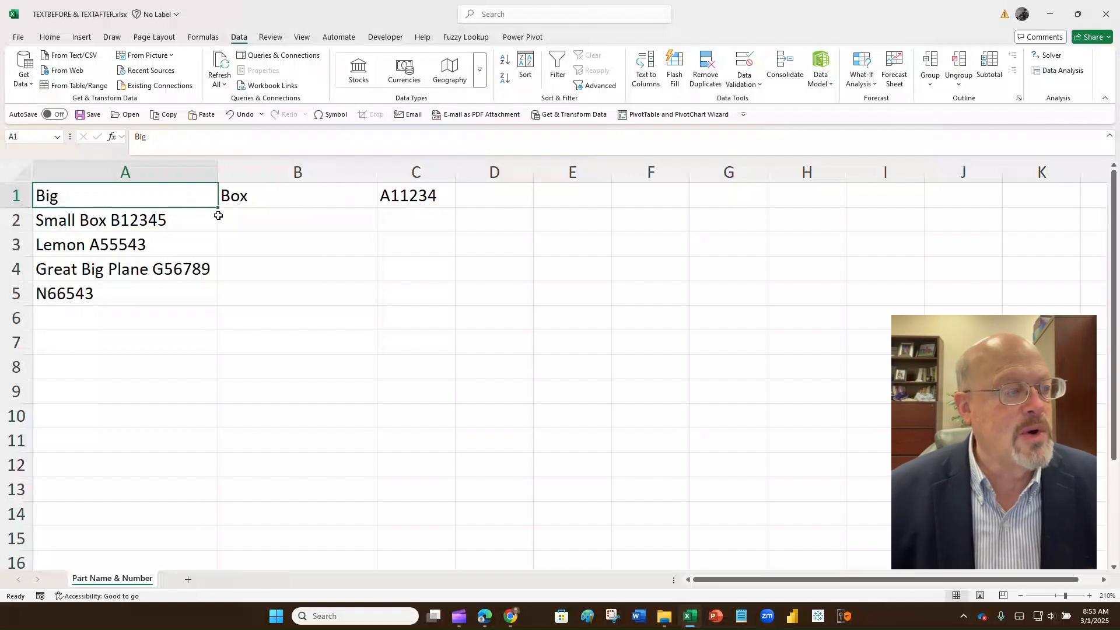
# Step: Undo the column split and enter =TEXTSPLIT(A1," ") in B1
pyautogui.click(240, 115)
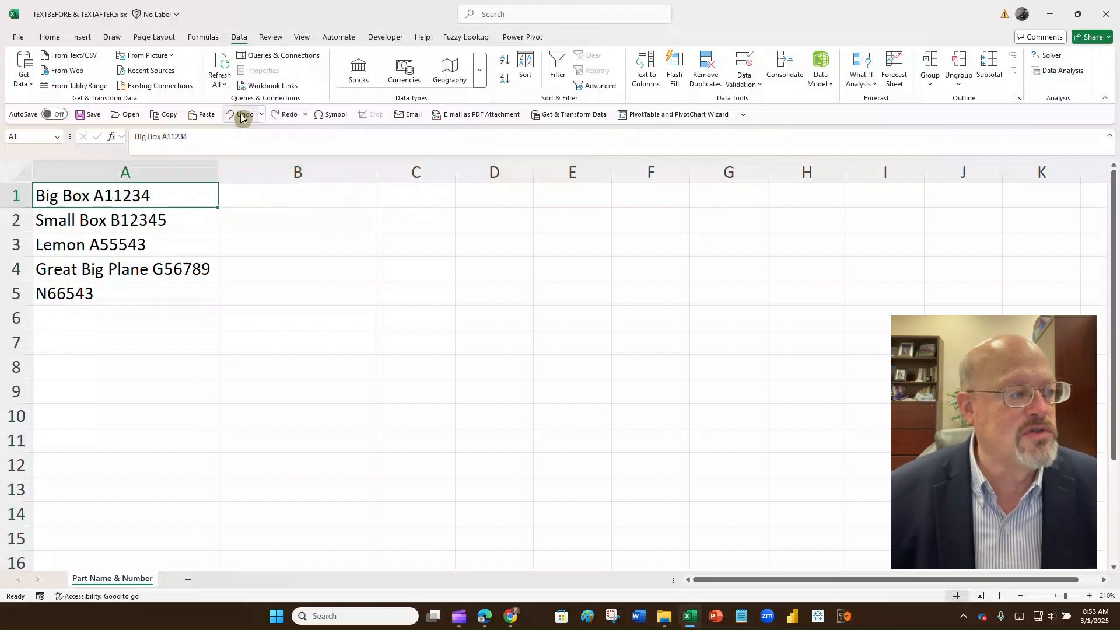
pyautogui.click(251, 191)
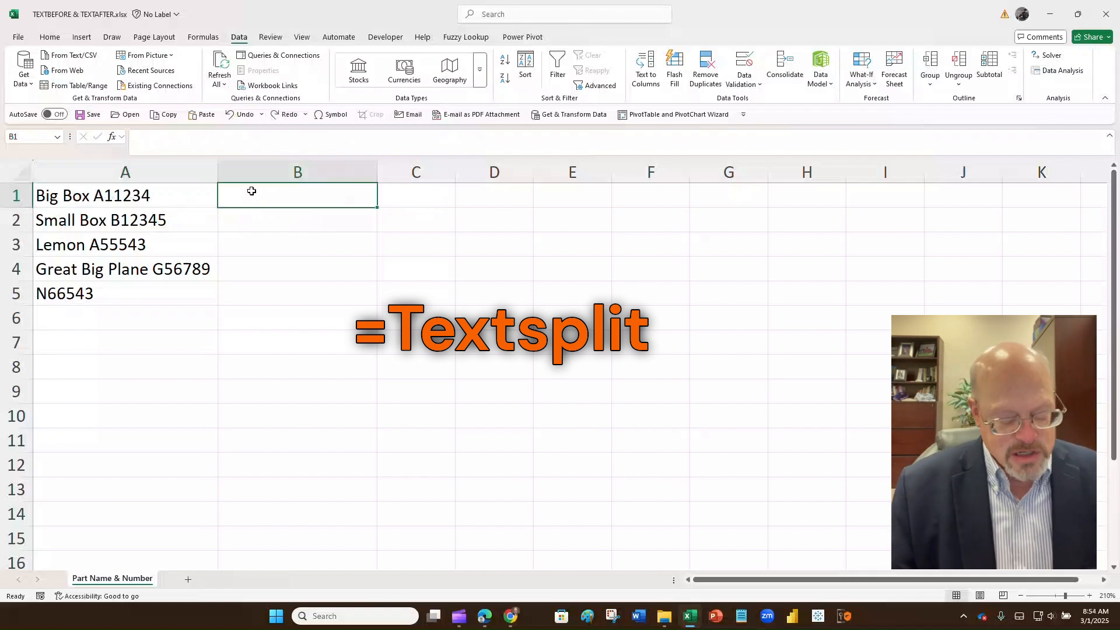
pyautogui.write('=te')
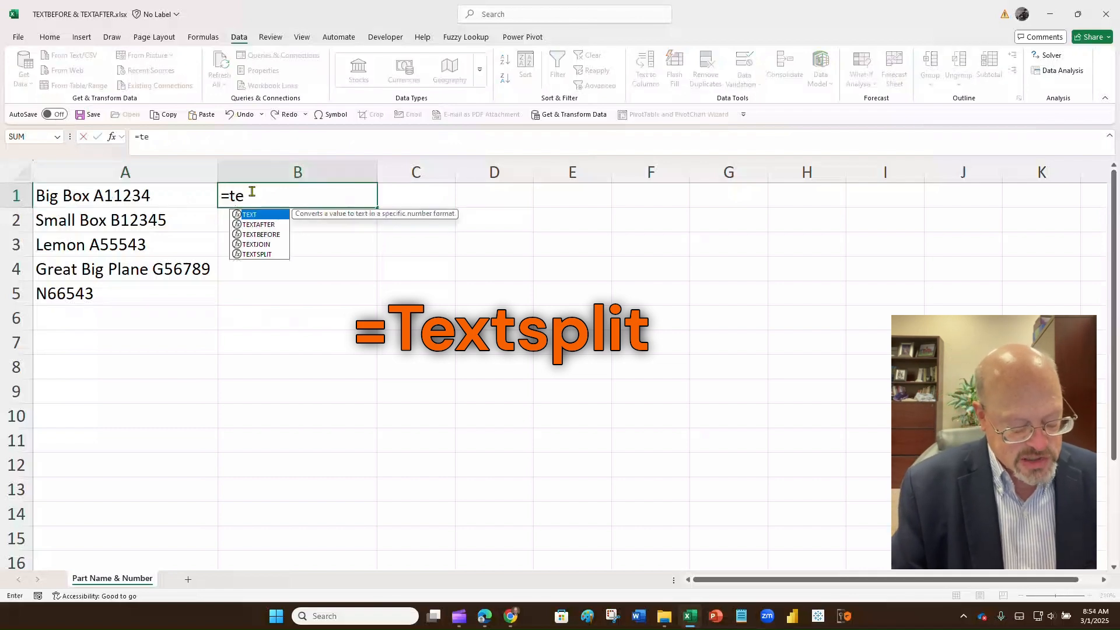
pyautogui.write('xtsplit')
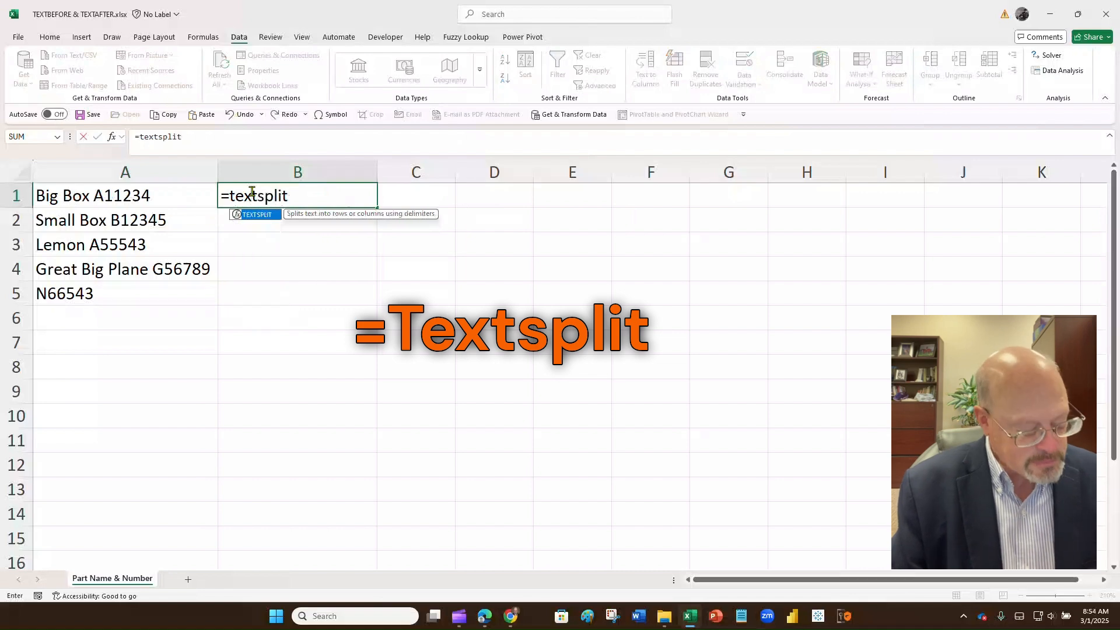
pyautogui.hotkey('ctrl', 'a')
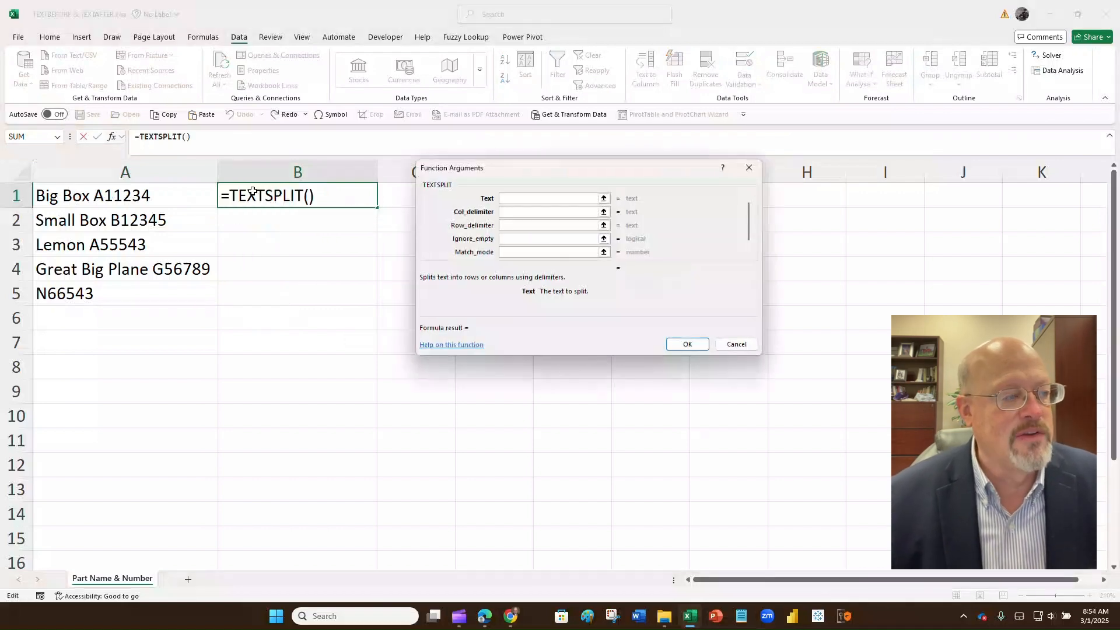
pyautogui.click(179, 195)
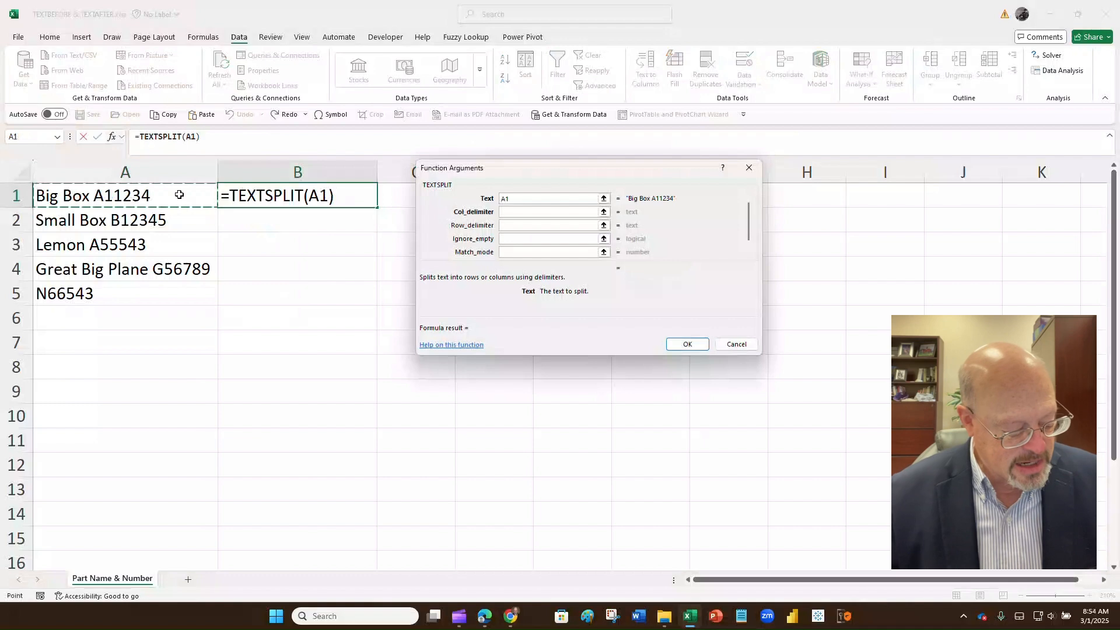
pyautogui.press('Tab')
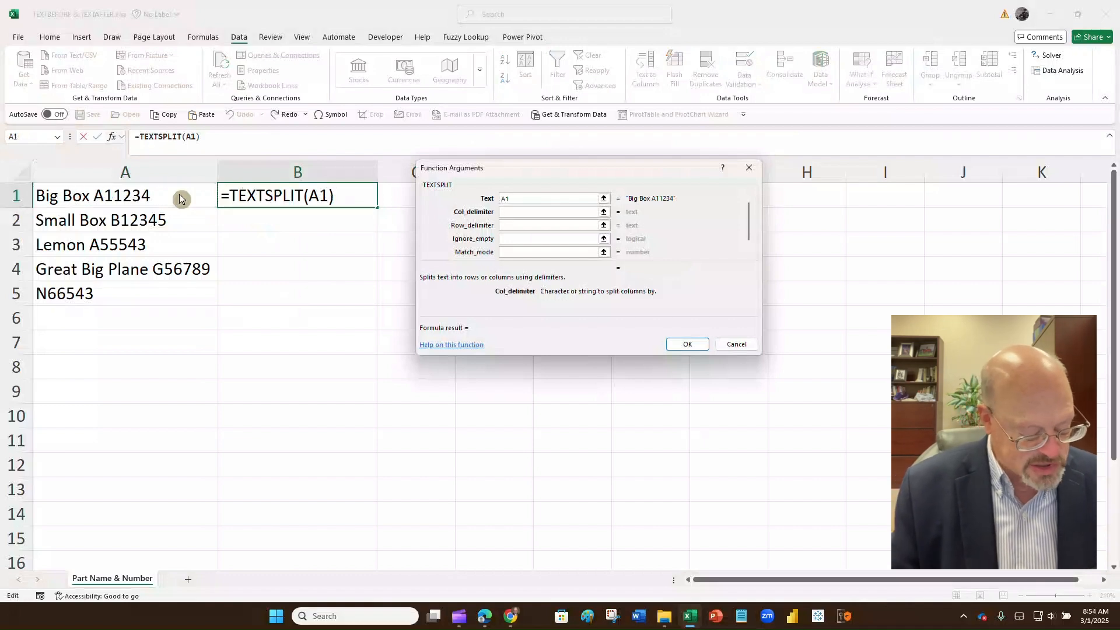
pyautogui.write('" "')
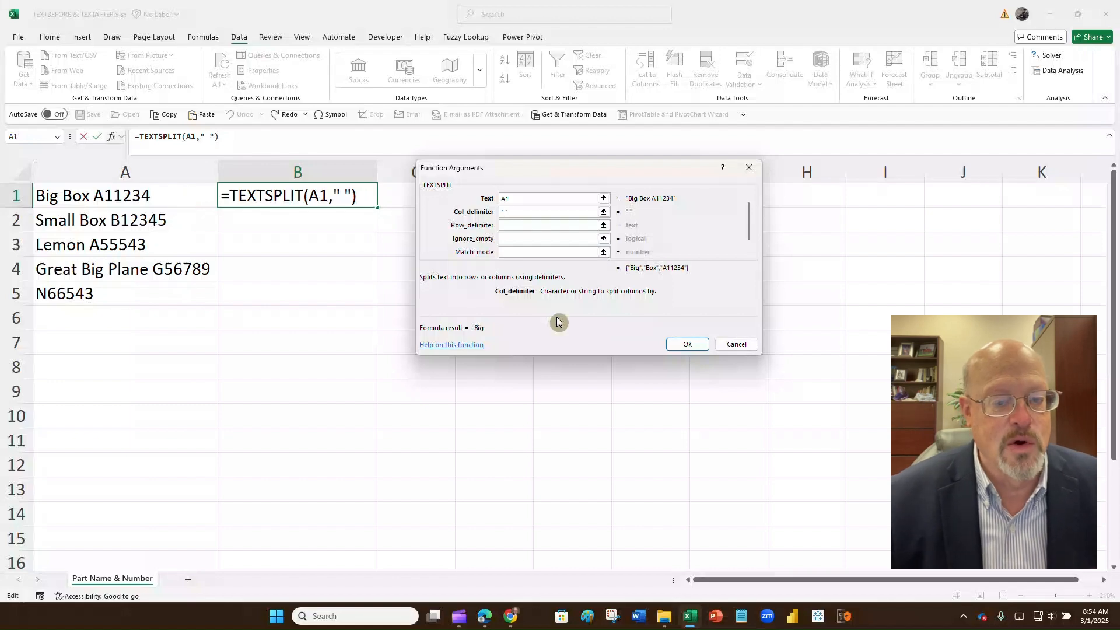
pyautogui.click(685, 345)
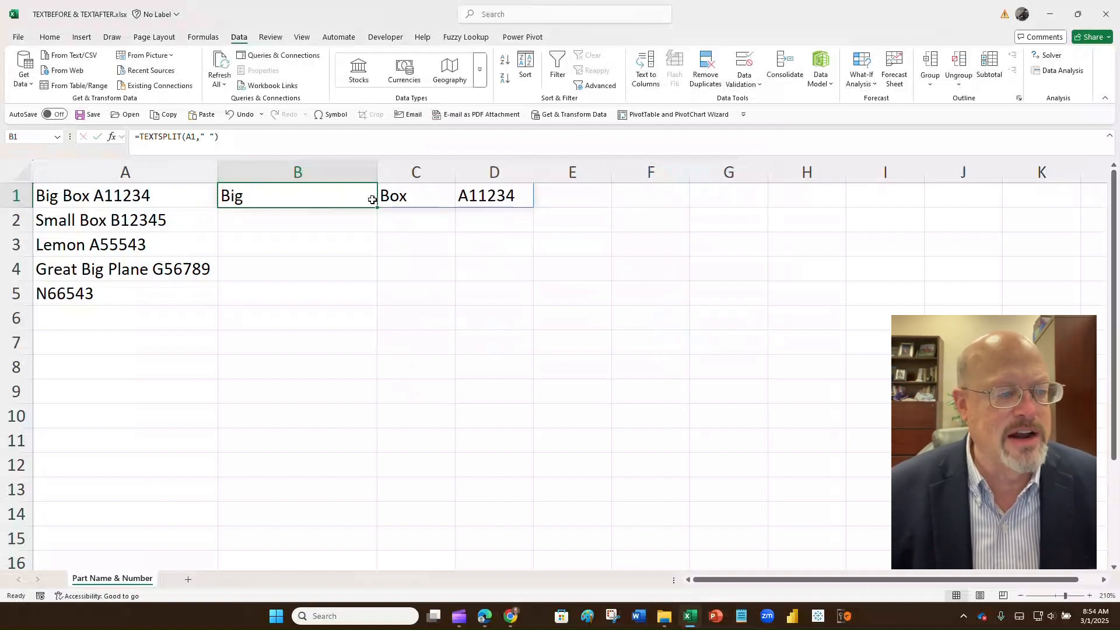
# Step: Fill the TEXTSPLIT formula down to B5, then undo it completely from column B
pyautogui.moveTo(378, 208); pyautogui.dragTo(373, 297)
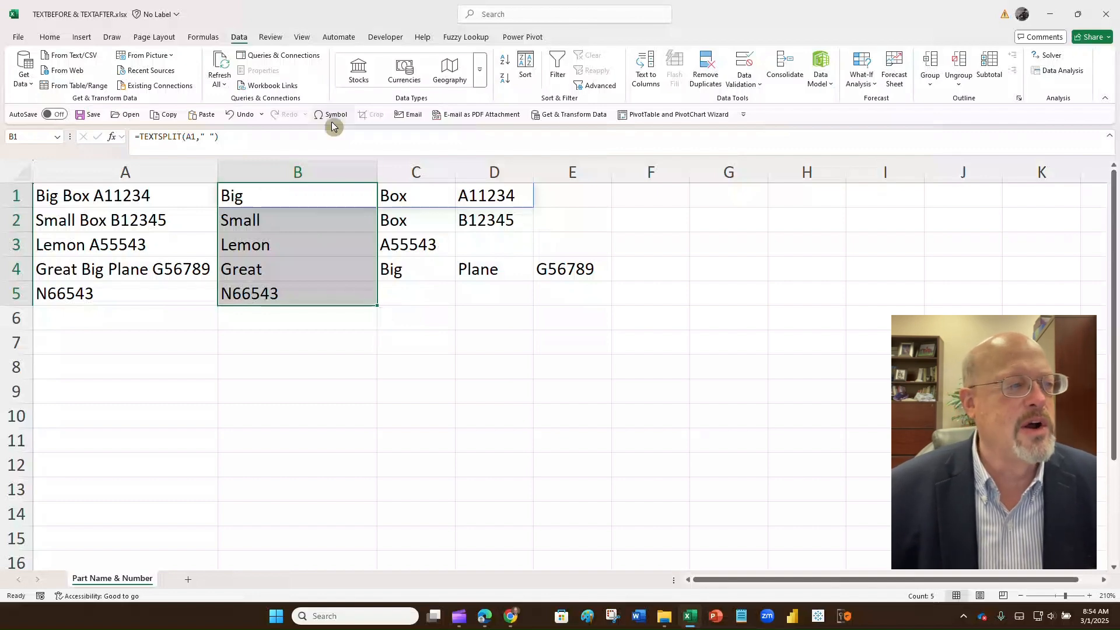
pyautogui.click(245, 117)
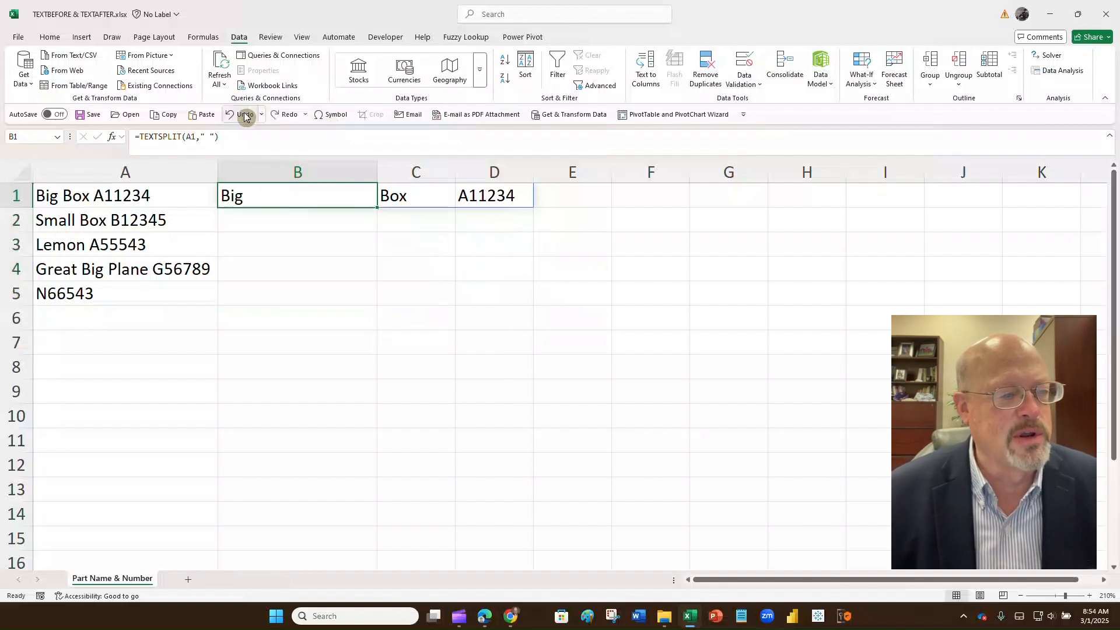
pyautogui.click(245, 117)
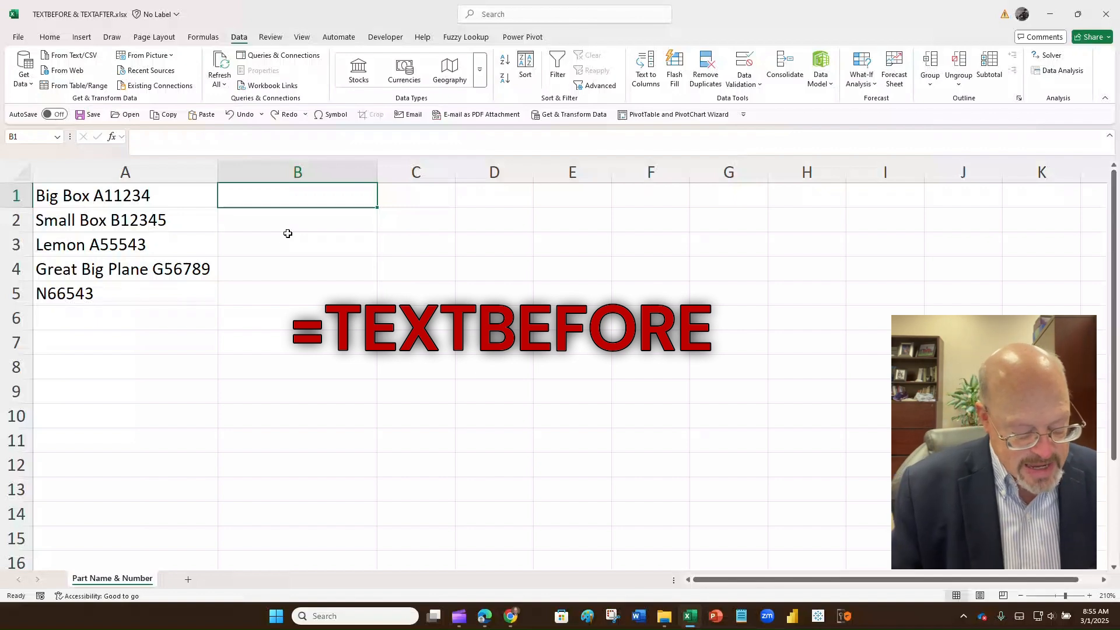
# Step: Start TEXTBEFORE in B1 with A1 as text, a space delimiter and instance number 2
pyautogui.write('=text')
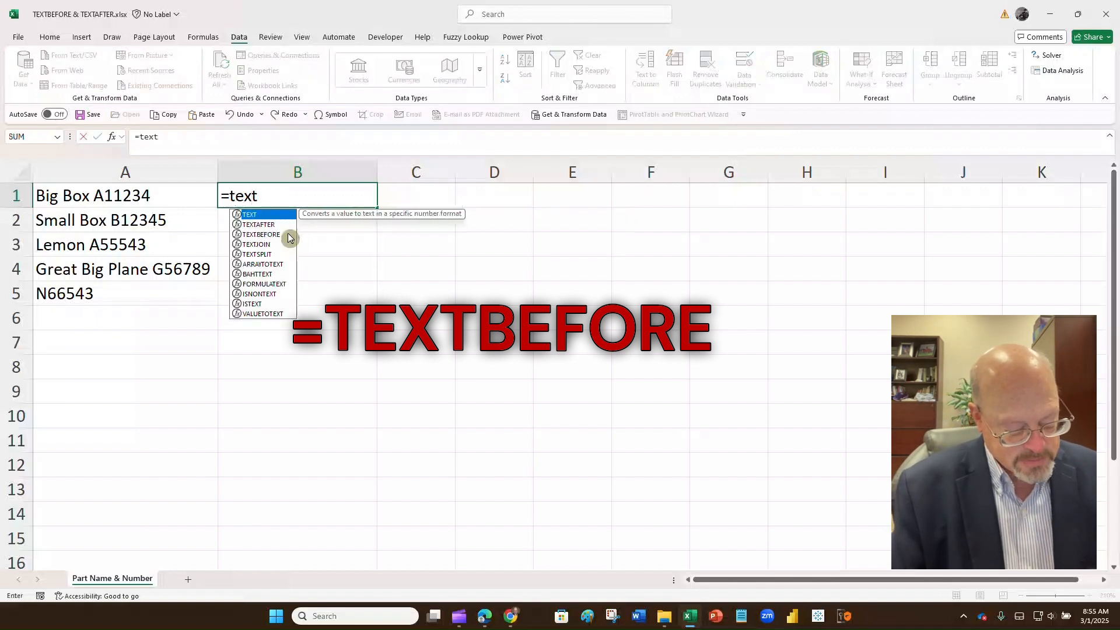
pyautogui.write('before')
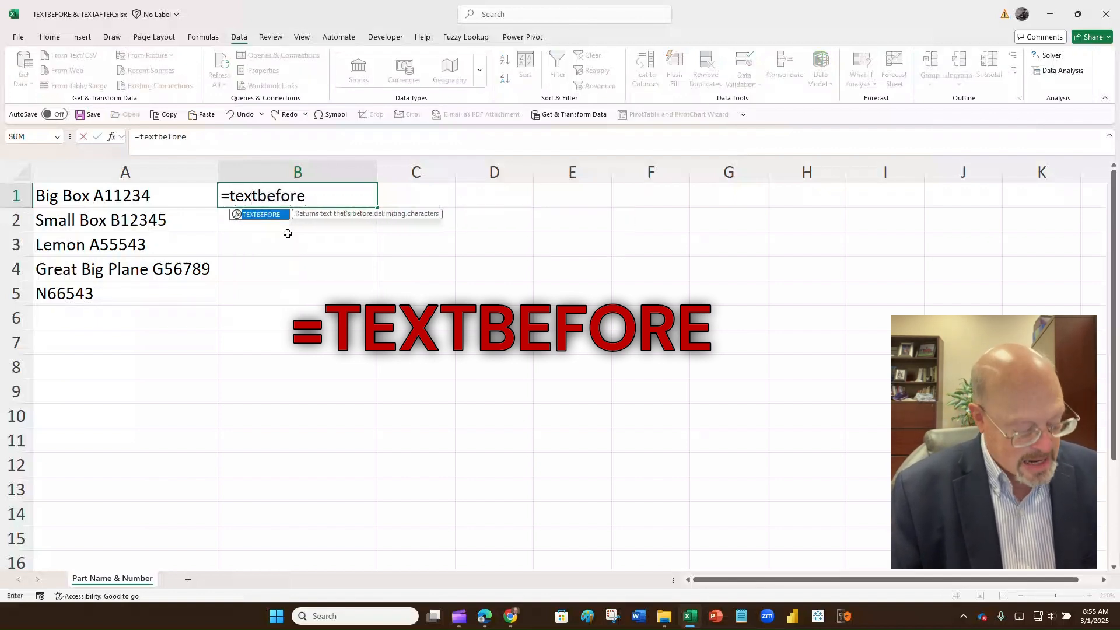
pyautogui.hotkey('ctrl', 'a')
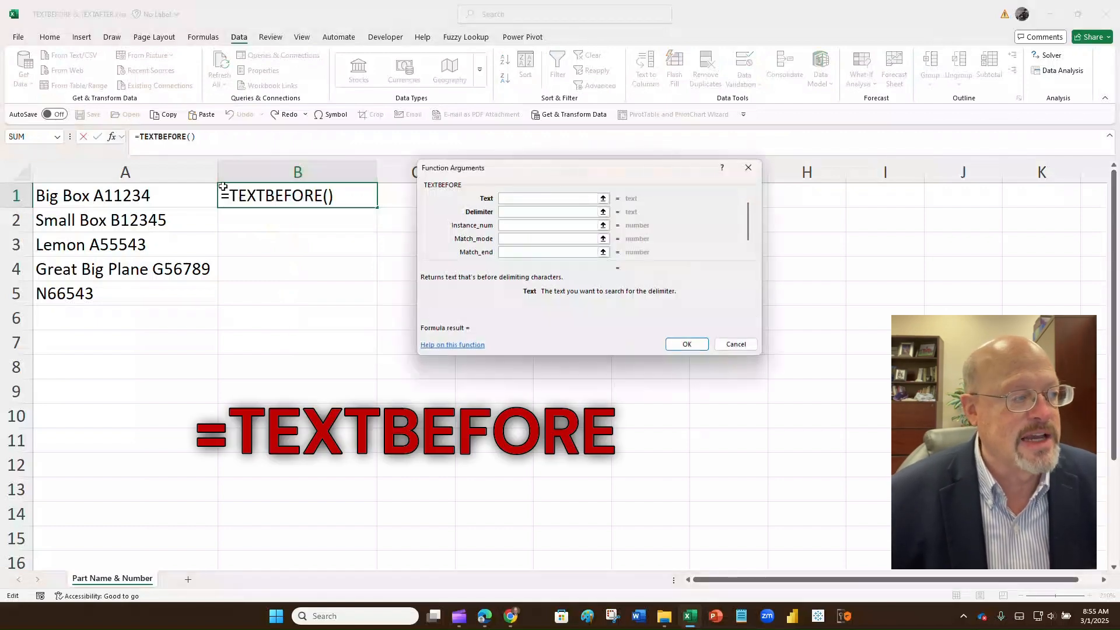
pyautogui.click(184, 194)
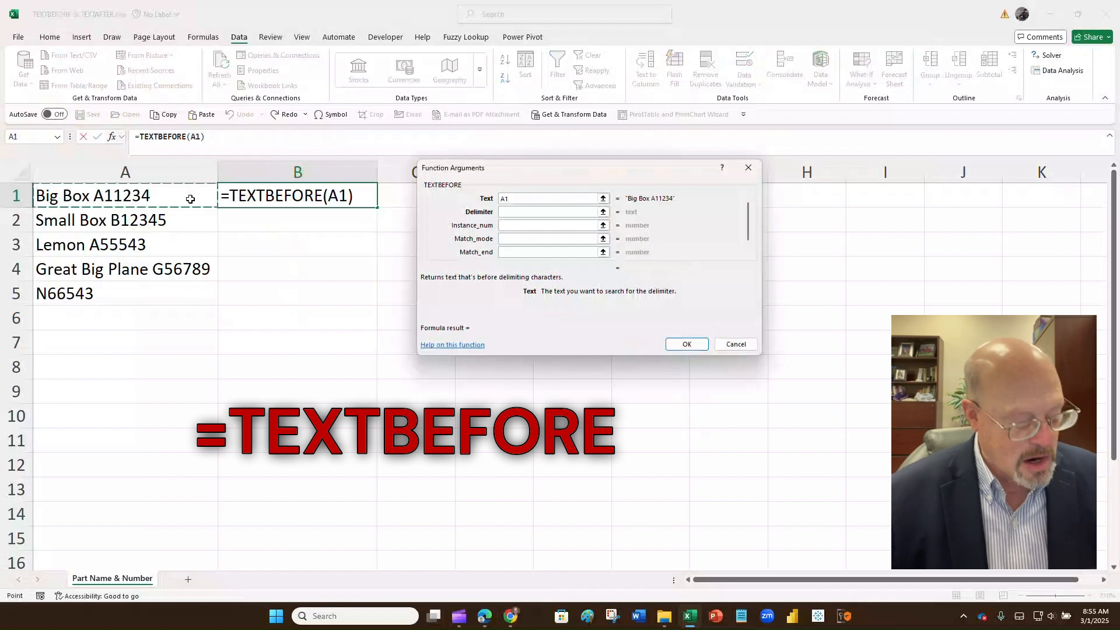
pyautogui.press('Tab')
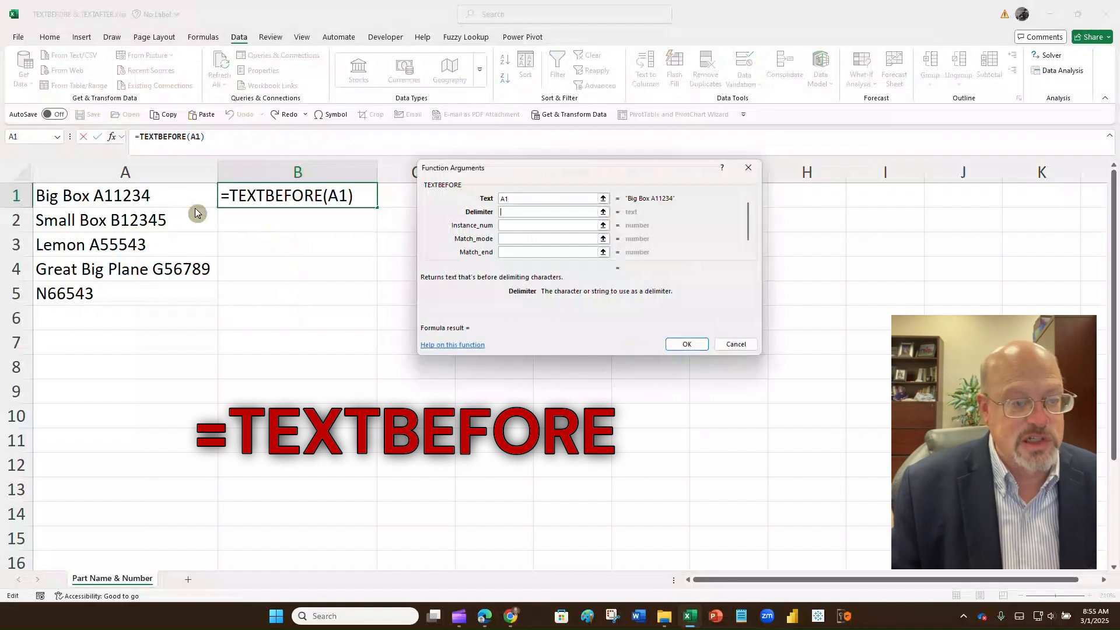
pyautogui.write('" "')
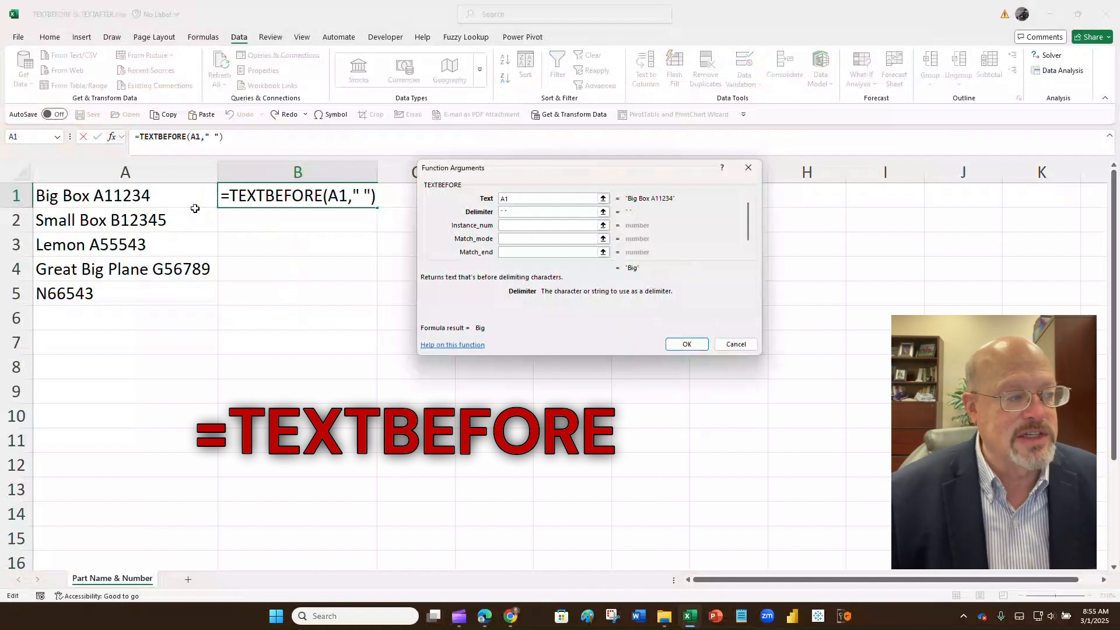
pyautogui.press('Tab')
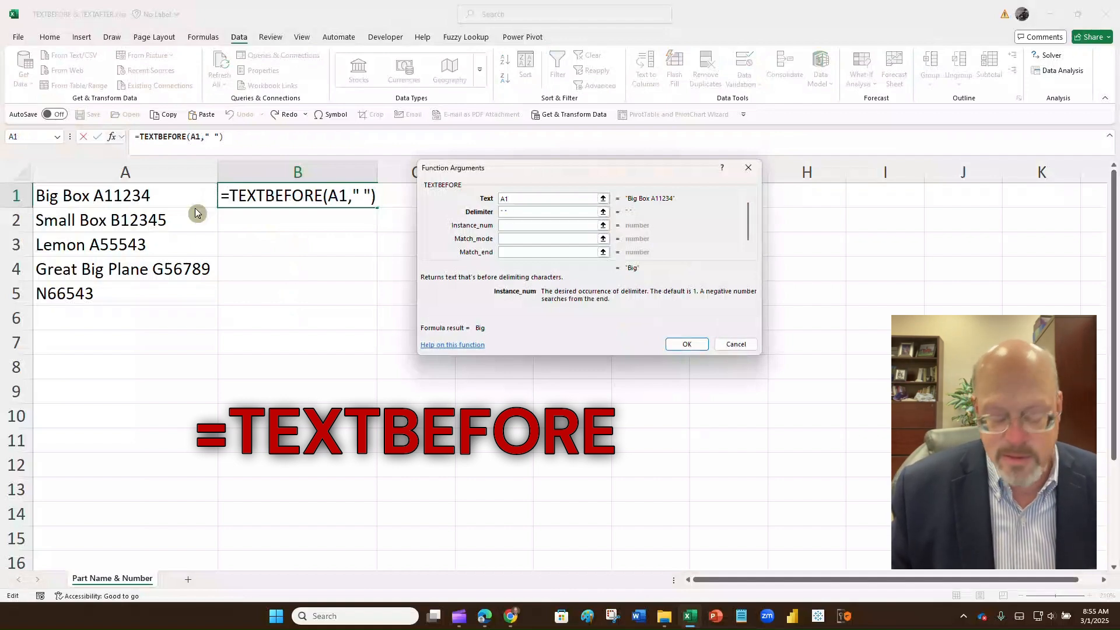
pyautogui.write('2')
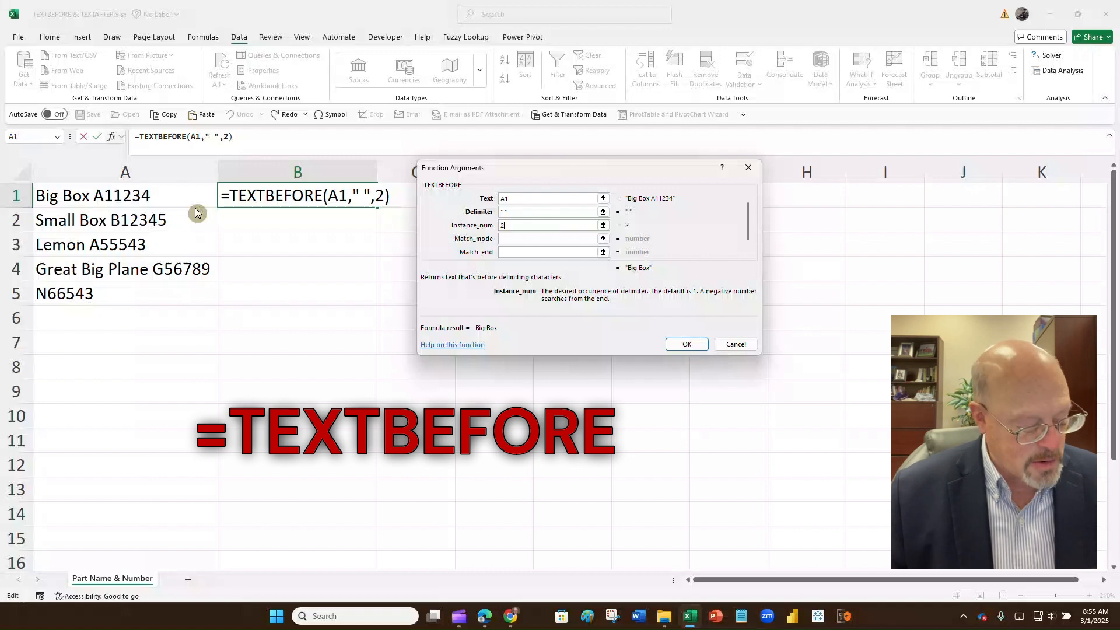
# Step: Confirm =TEXTBEFORE(A1," ",2) in B1 and fill it down to B5
pyautogui.press('Tab')
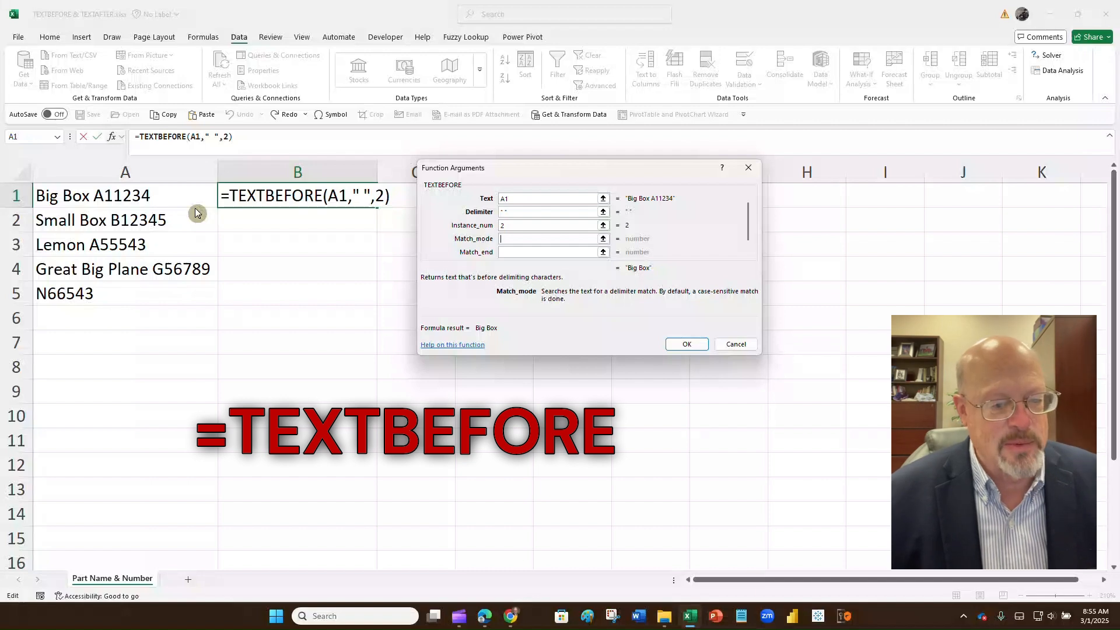
pyautogui.press('Tab')
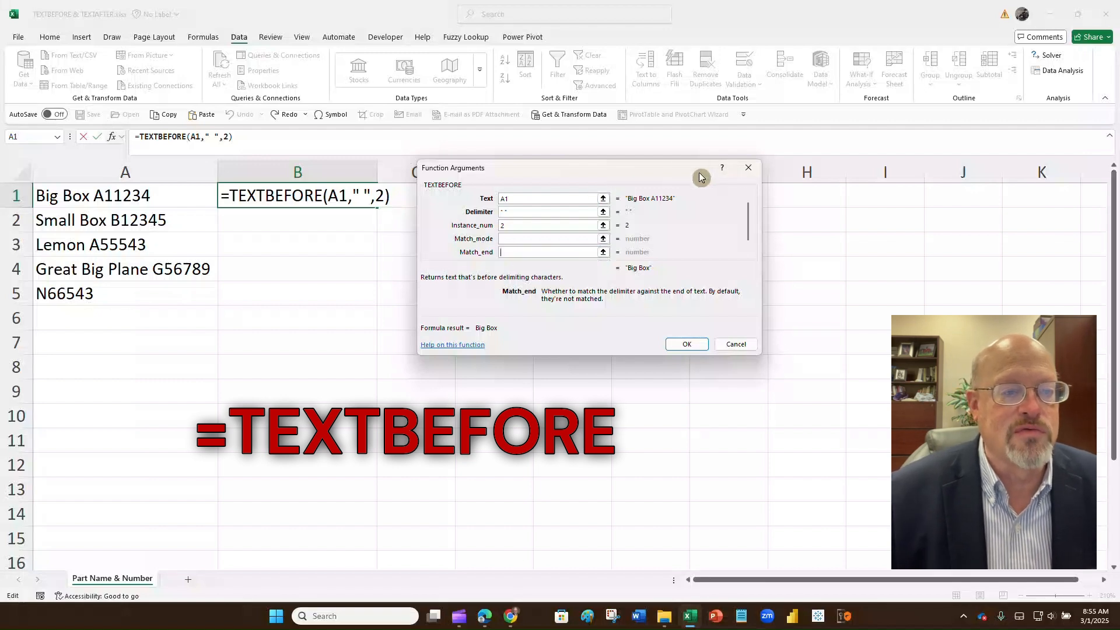
pyautogui.moveTo(701, 177); pyautogui.dragTo(671, 172)
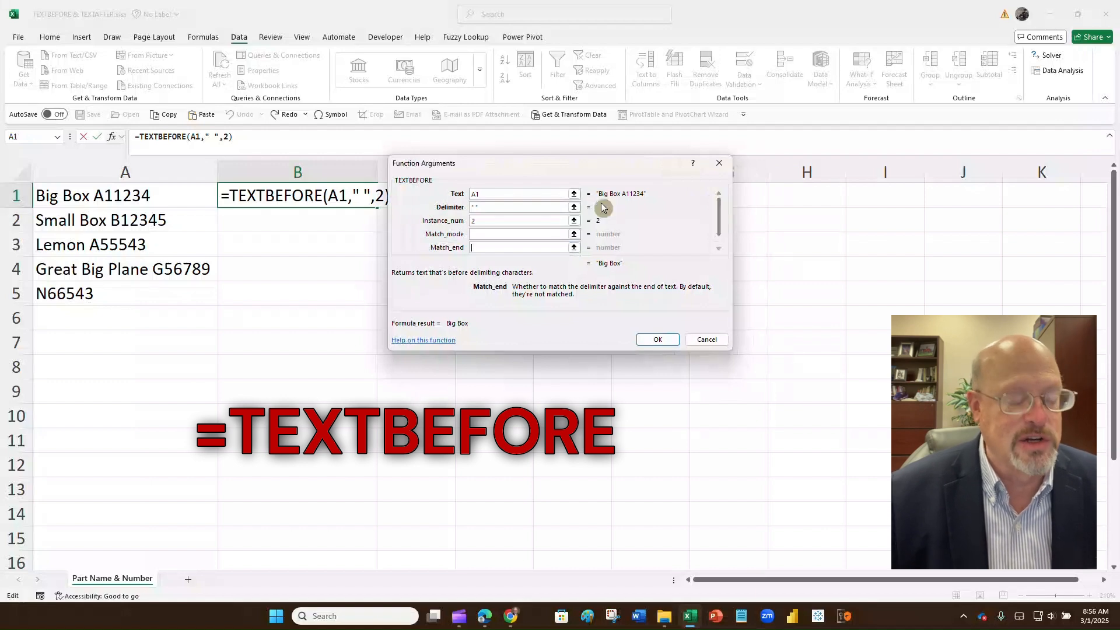
pyautogui.press('Tab')
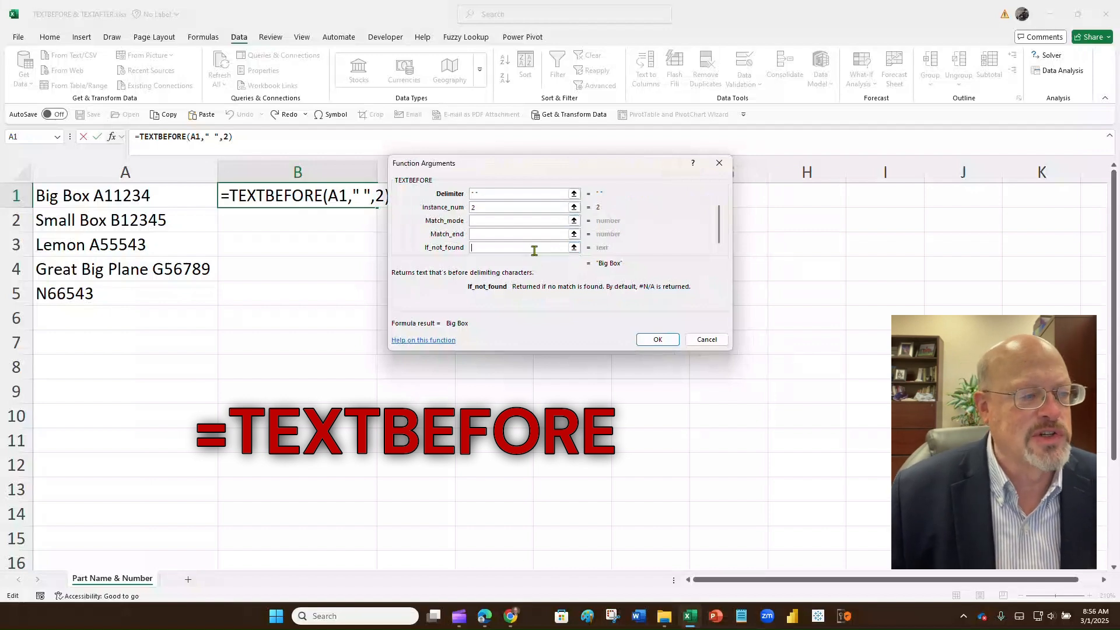
pyautogui.click(655, 341)
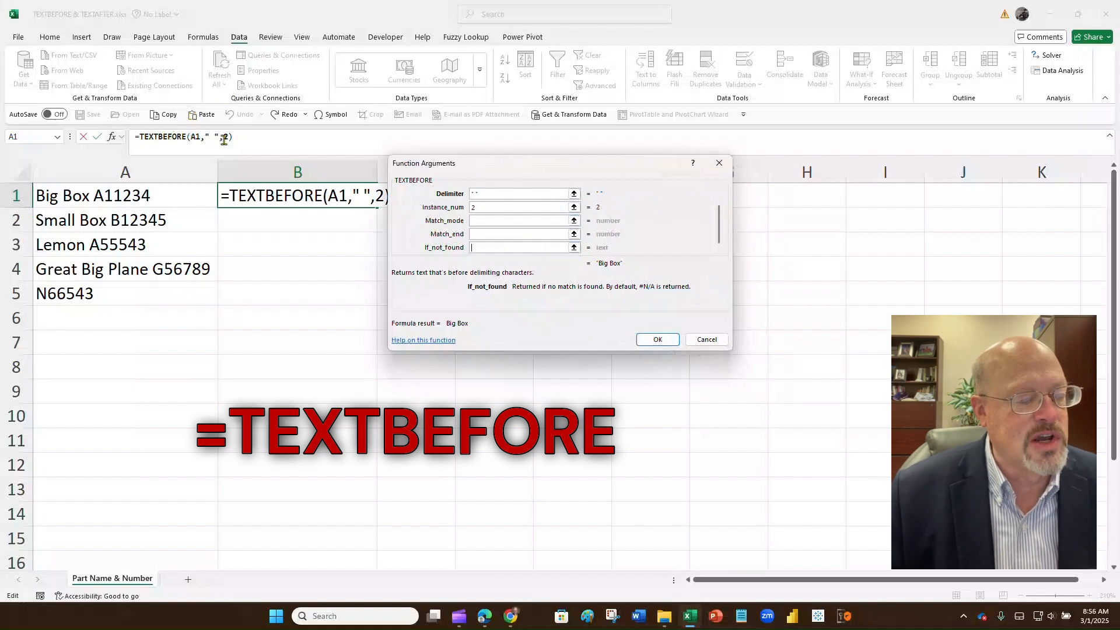
pyautogui.click(646, 344)
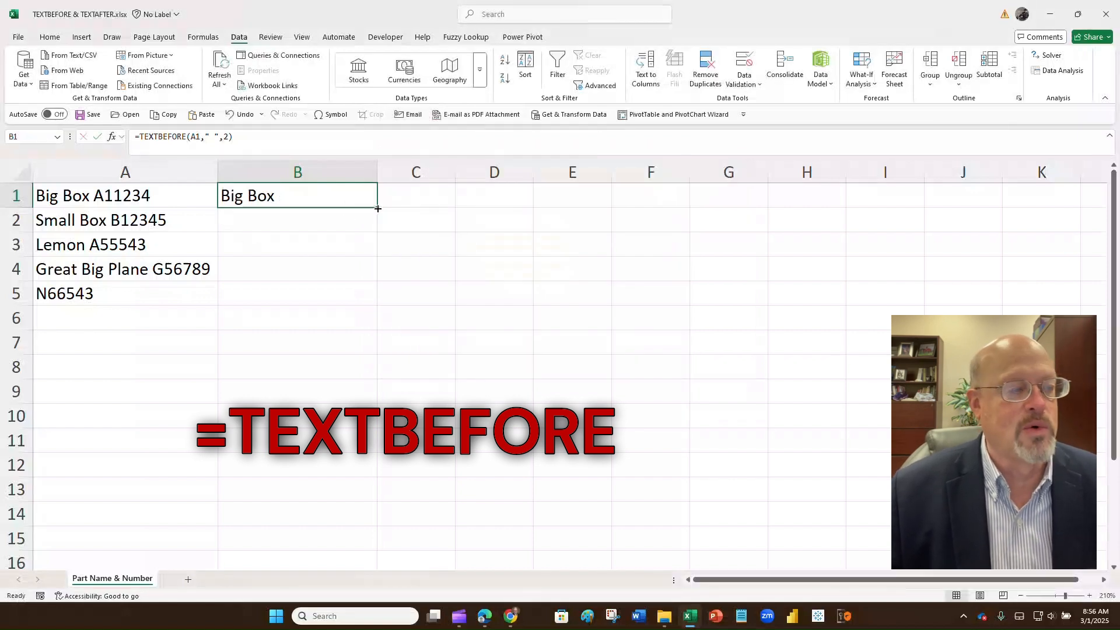
pyautogui.moveTo(378, 208); pyautogui.dragTo(376, 305)
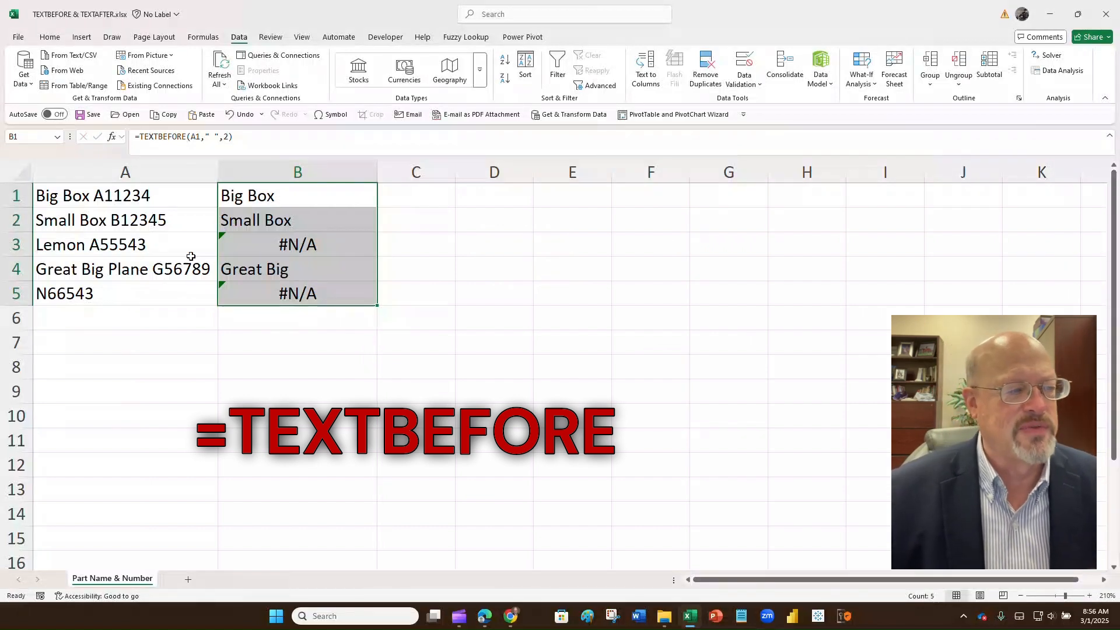
# Step: Undo the TEXTBEFORE formulas so B1:B5 is empty, then begin retyping =textbefore in B1
pyautogui.click(246, 114)
pyautogui.click(246, 115)
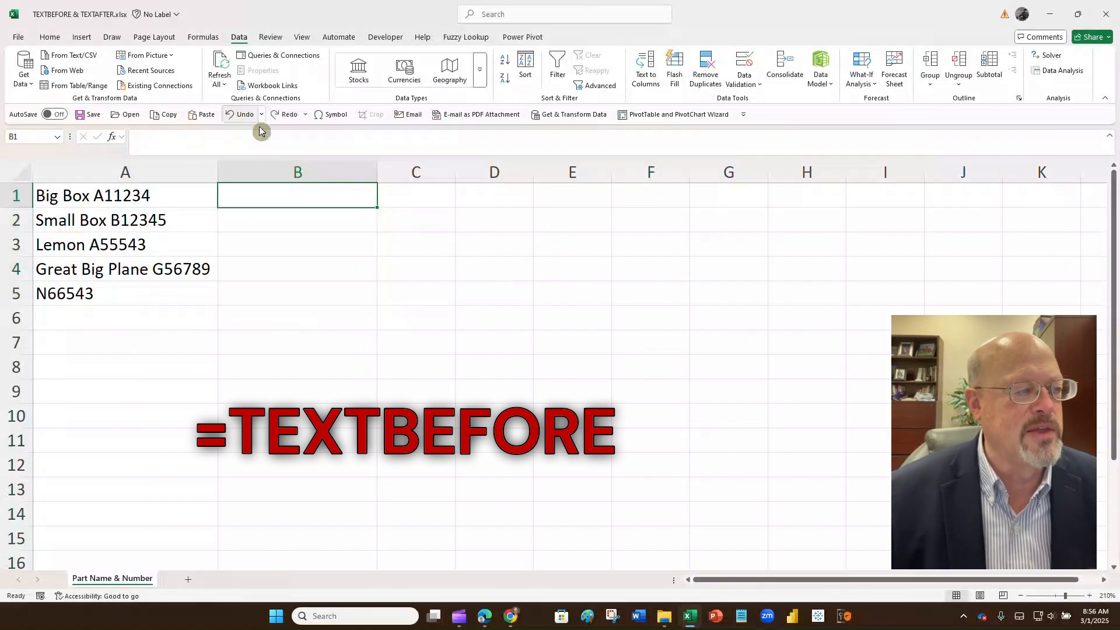
pyautogui.click(404, 241)
pyautogui.click(308, 199)
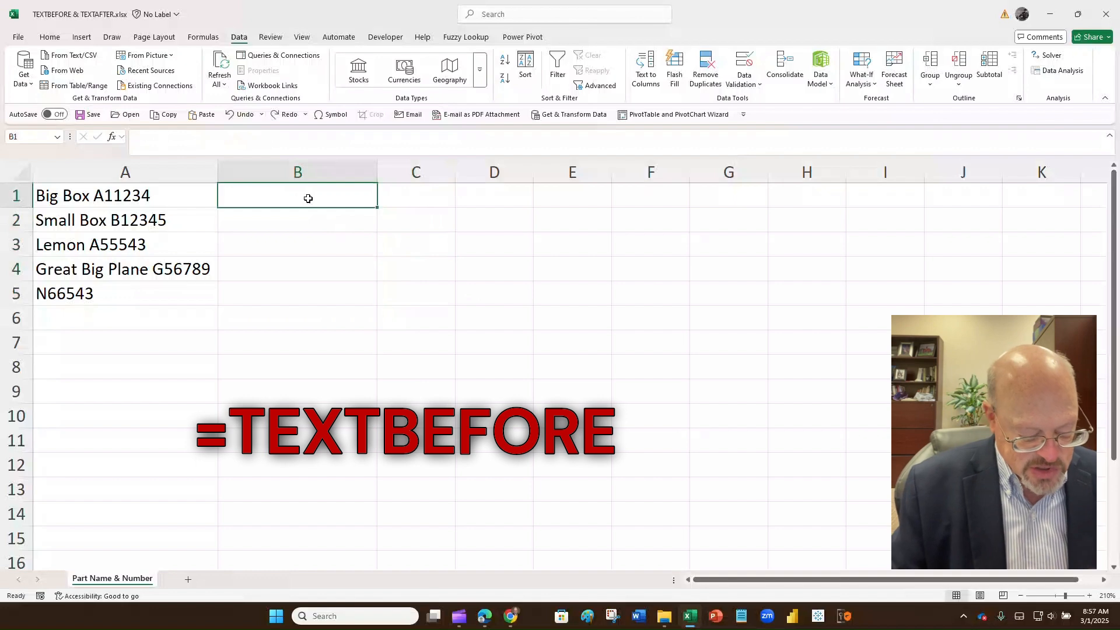
pyautogui.write('=textb')
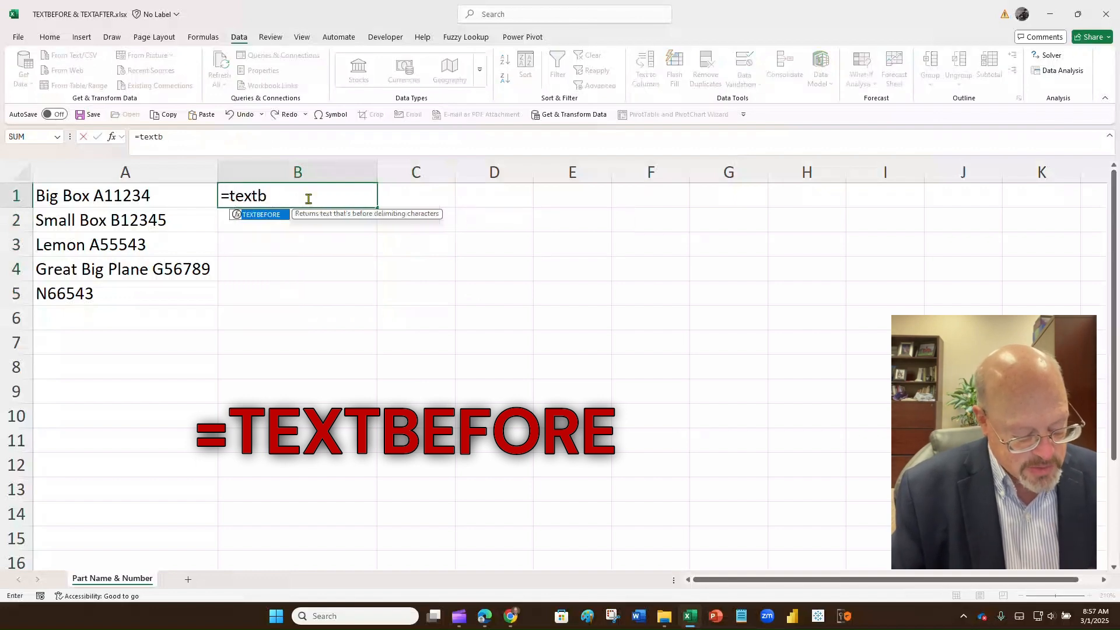
pyautogui.write('efore')
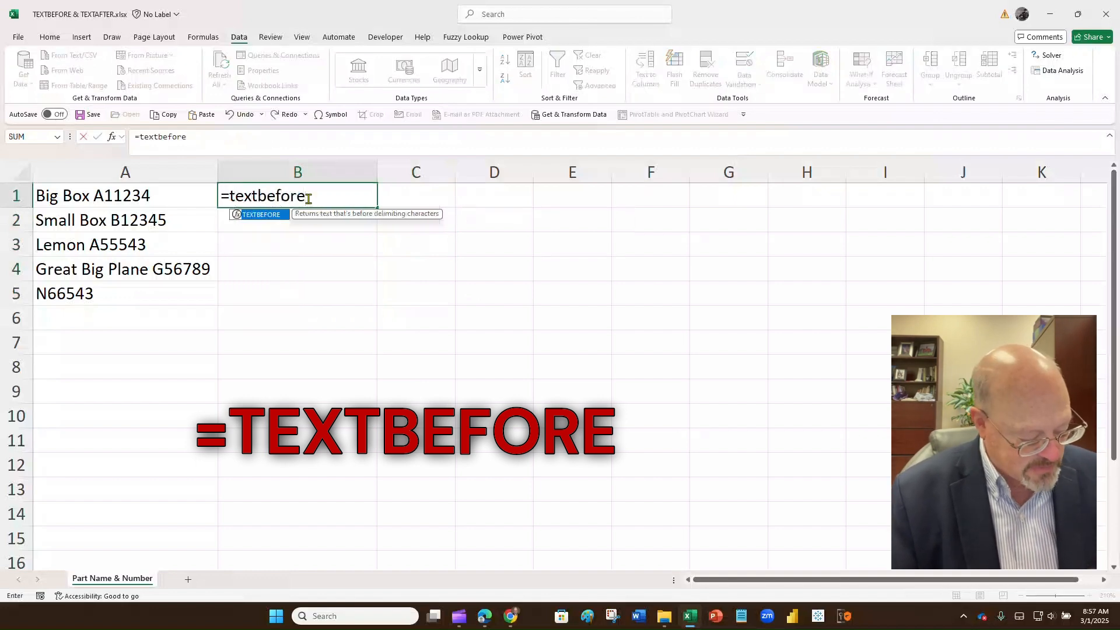
# Step: Give B1's TEXTBEFORE A1 as the text and a space as the delimiter
pyautogui.hotkey('ctrl', 'a')
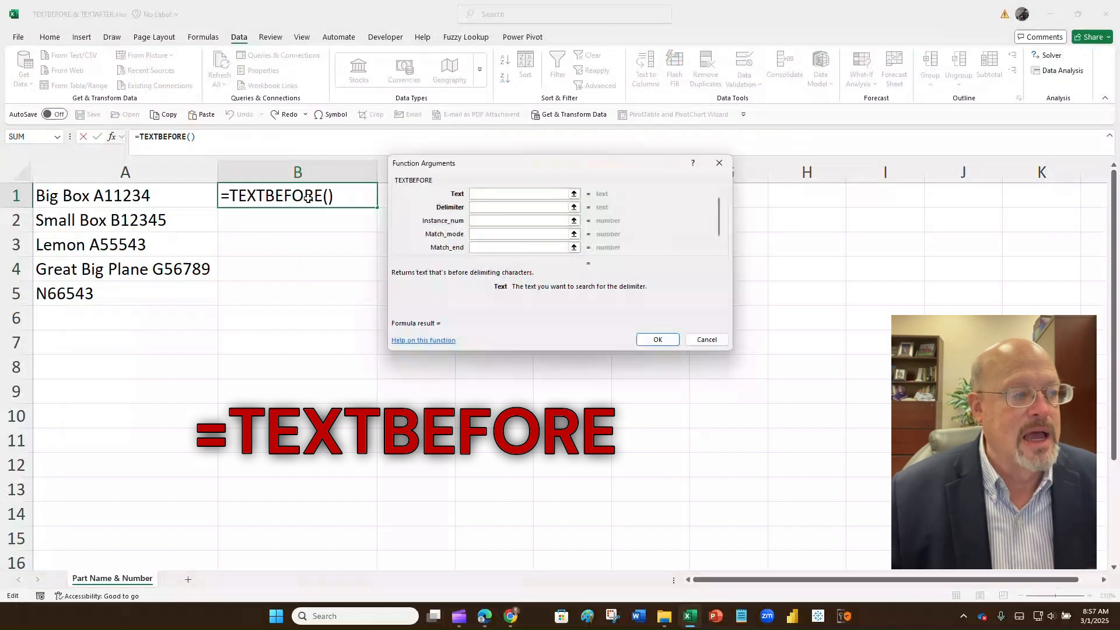
pyautogui.click(204, 198)
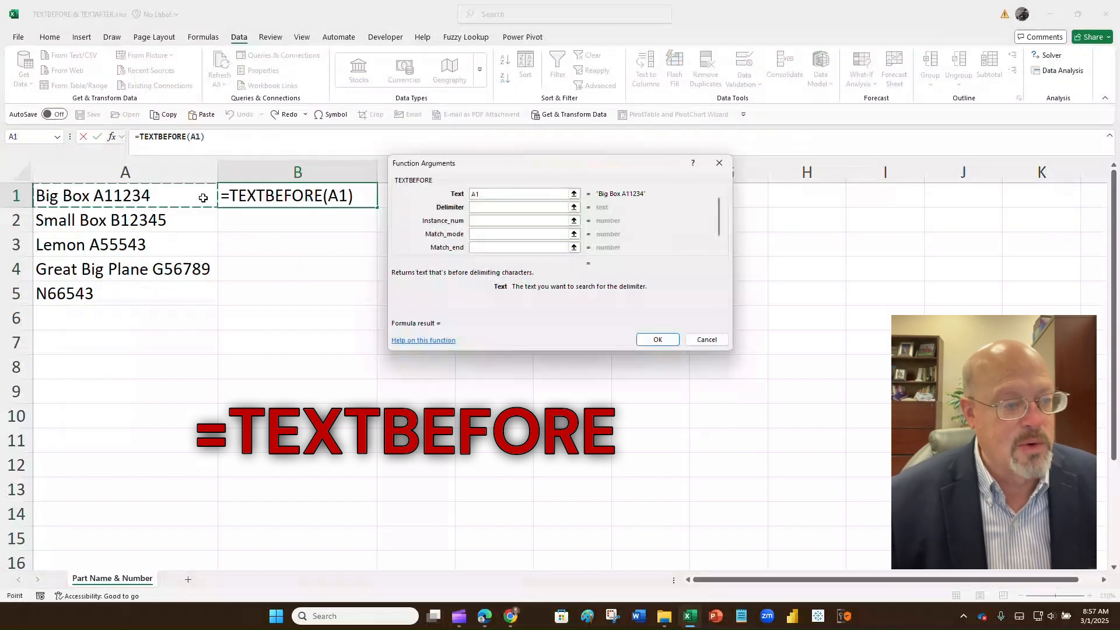
pyautogui.press('Tab')
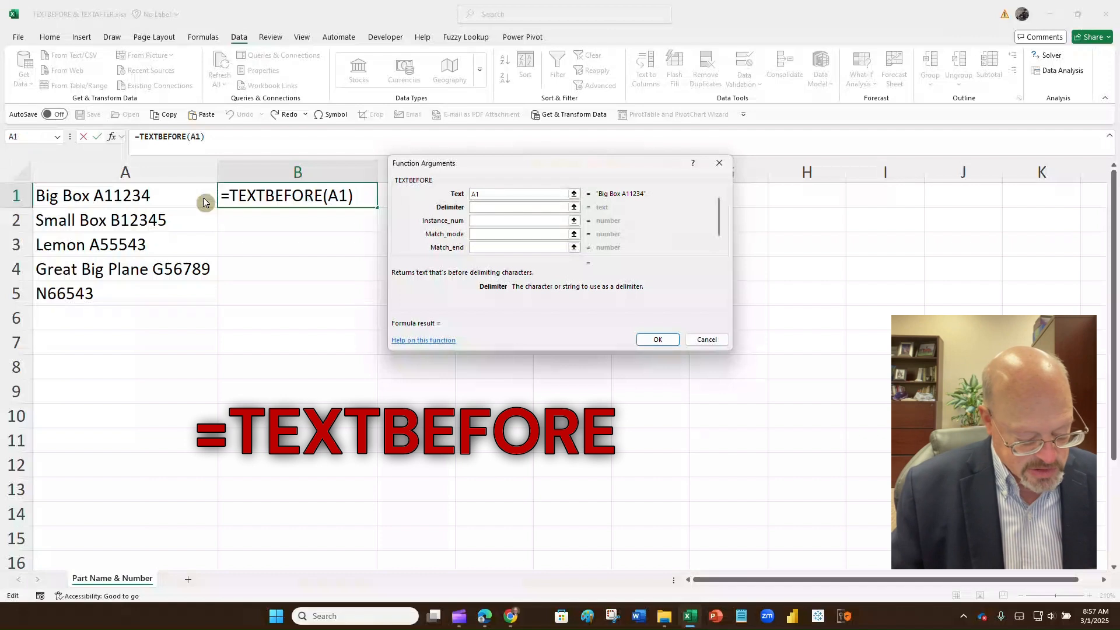
pyautogui.write('" "')
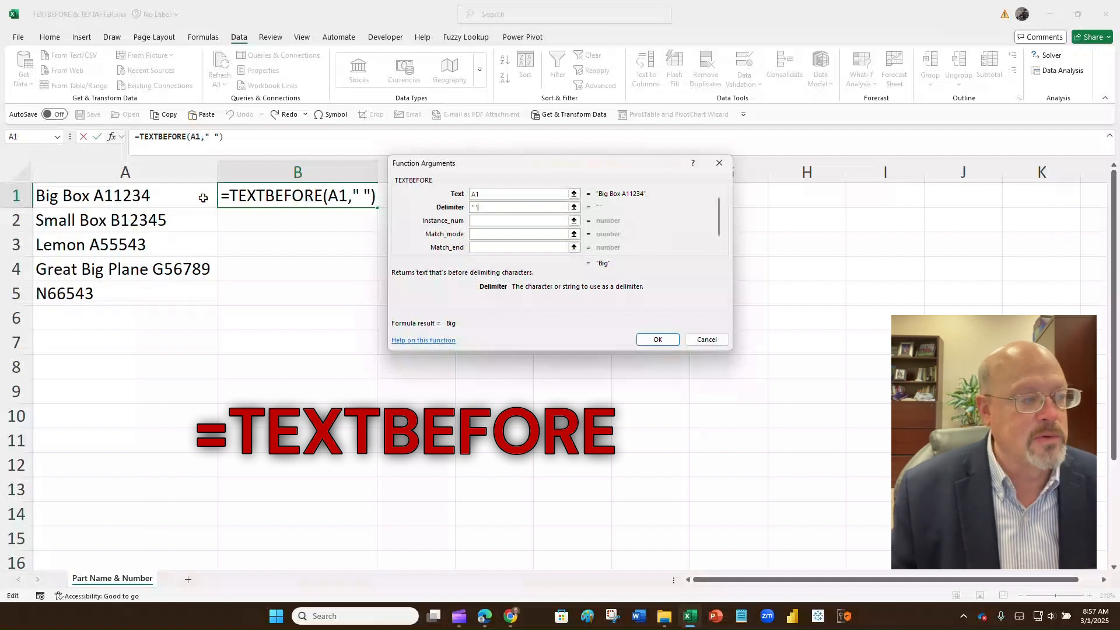
pyautogui.press('Tab')
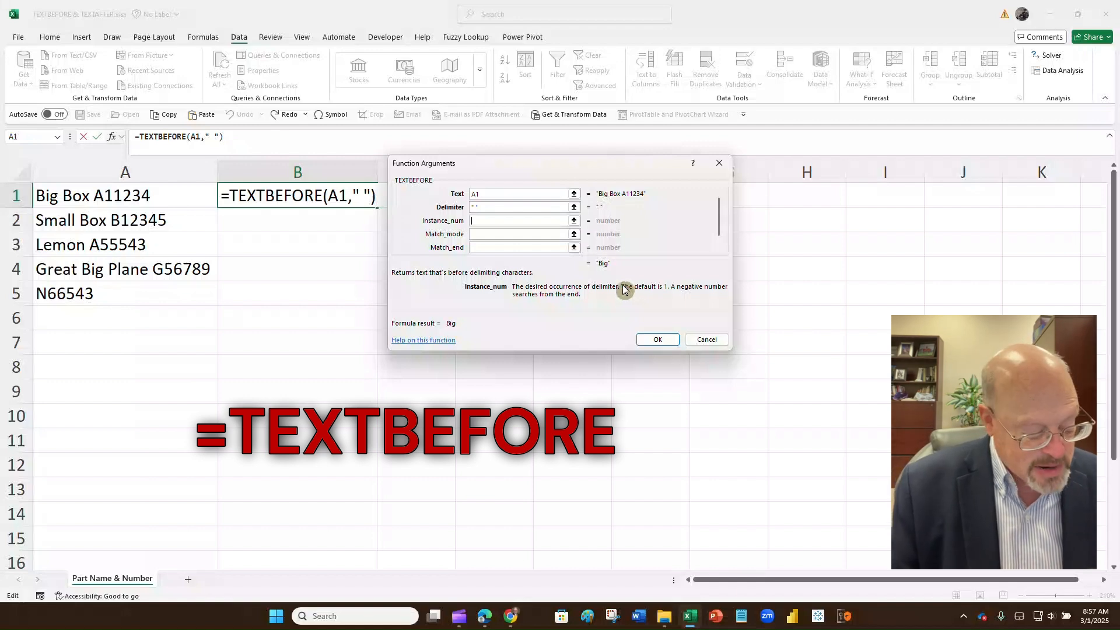
# Step: Set instance -1, match end 1 and fallback 'Missing Description', then confirm B1's formula
pyautogui.write('-1')
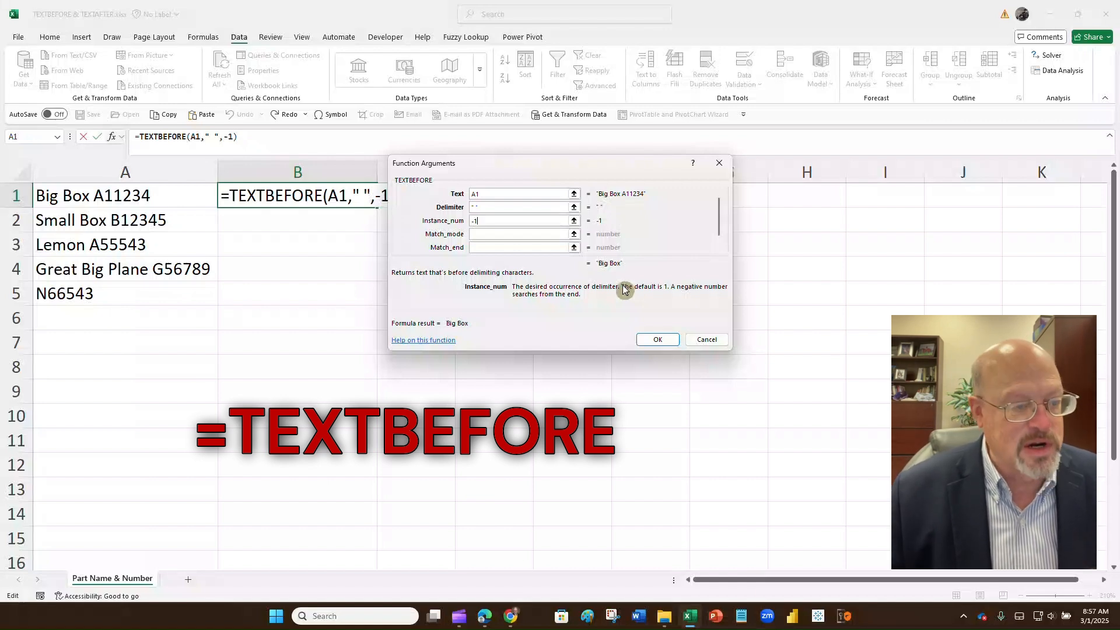
pyautogui.press('Tab')
pyautogui.press('Tab')
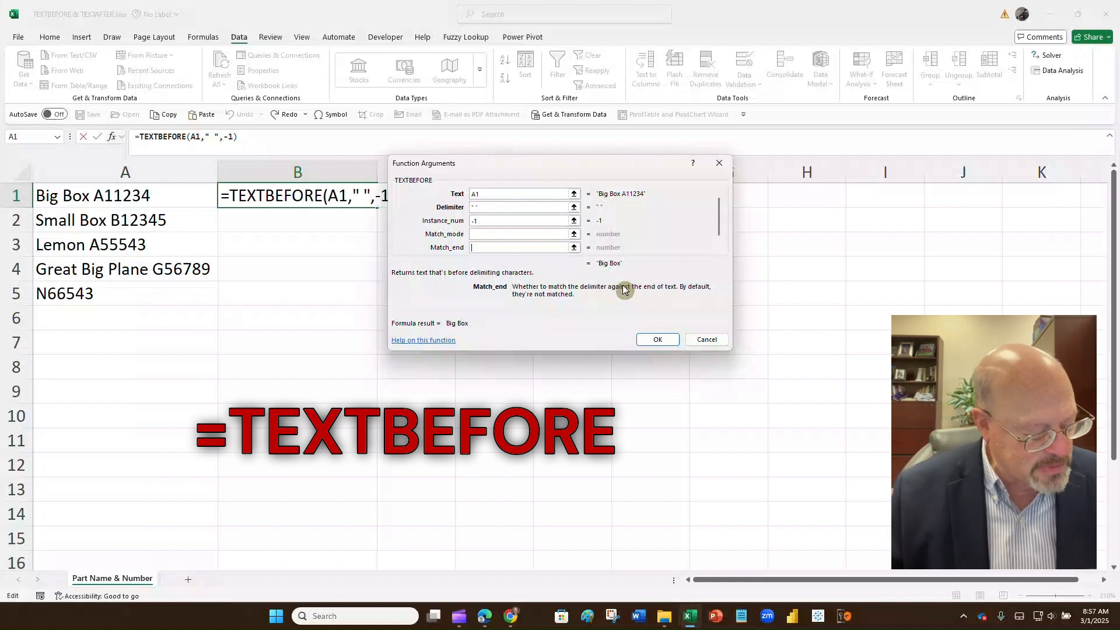
pyautogui.write('1')
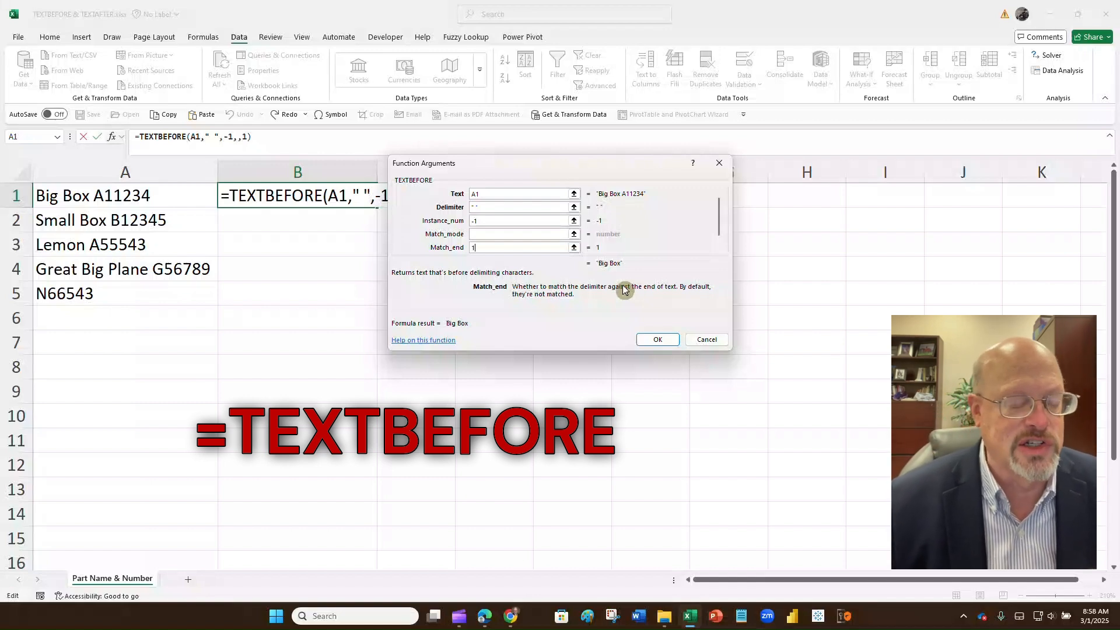
pyautogui.press('Tab')
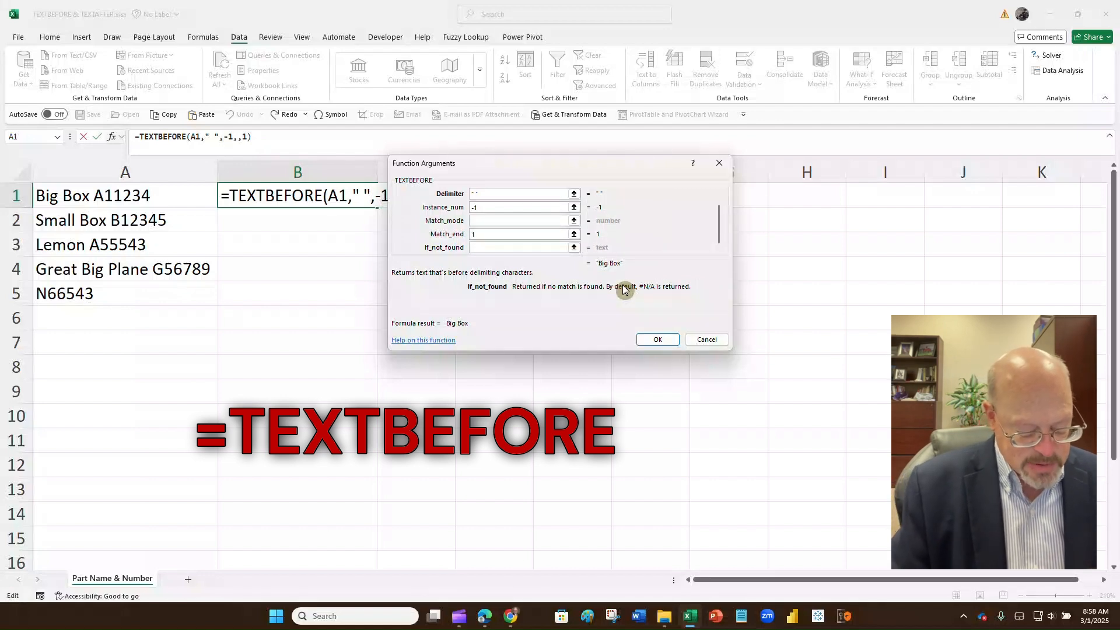
pyautogui.write('Missing ')
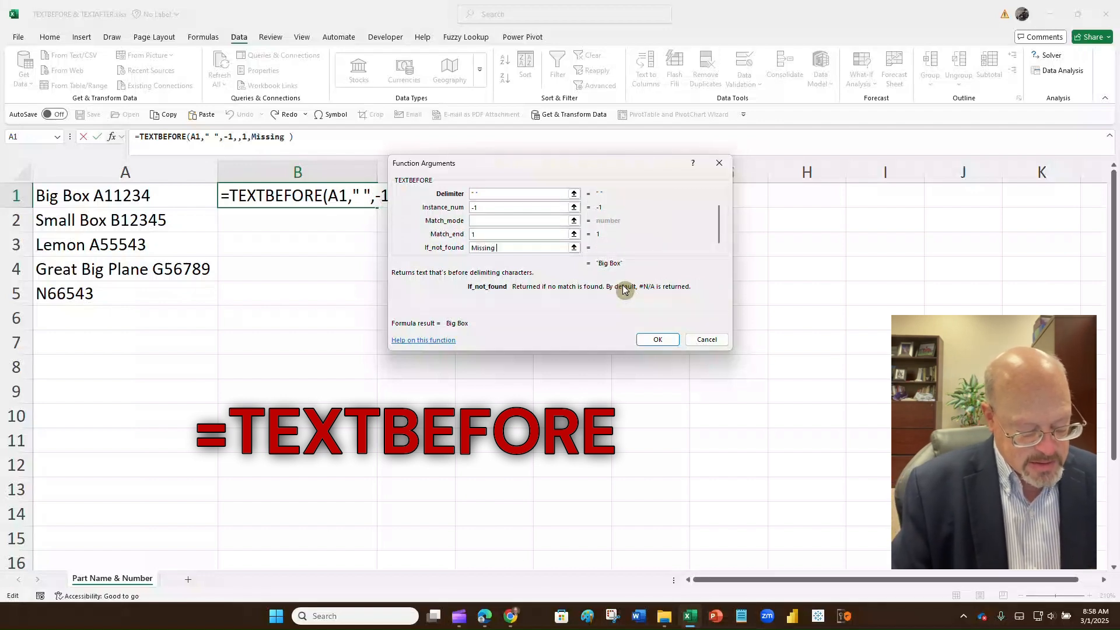
pyautogui.write('SDescr')
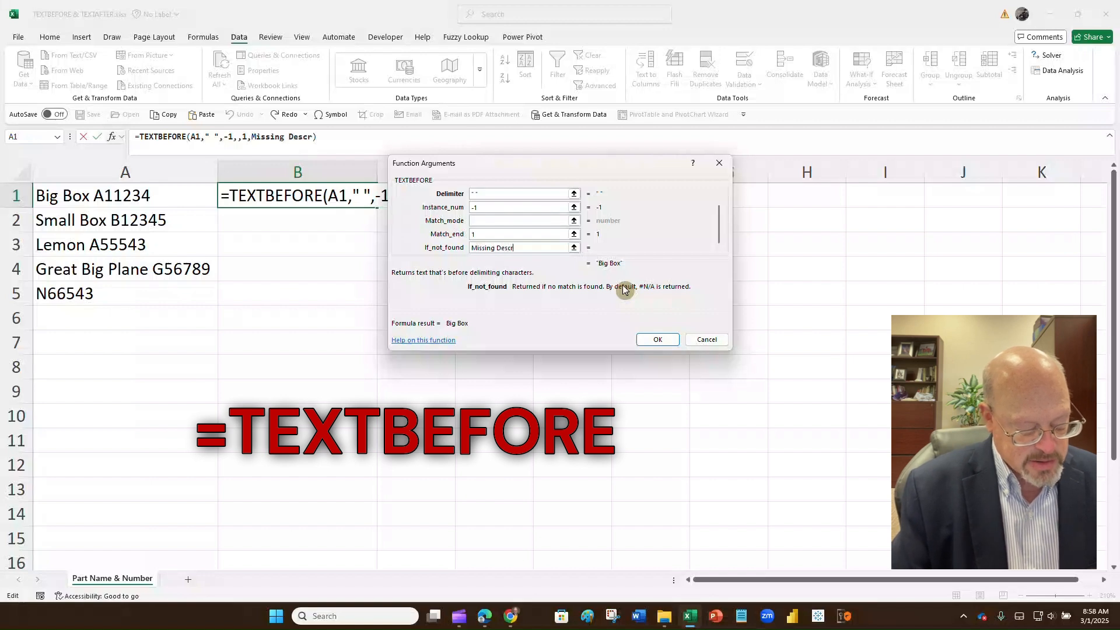
pyautogui.write('iptino')
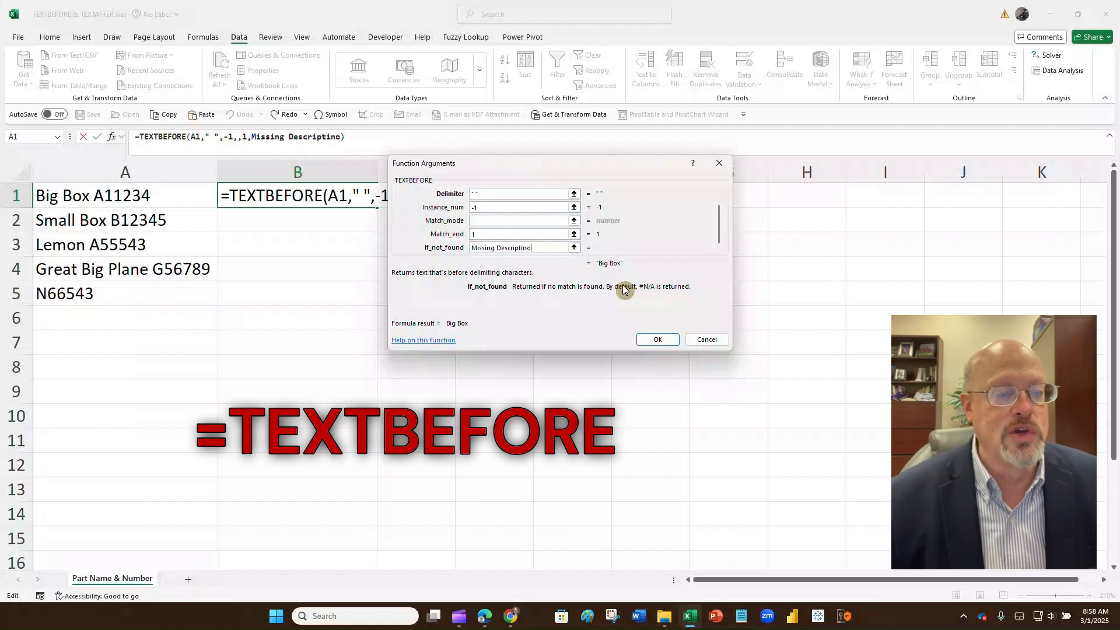
pyautogui.press('BackSpace')
pyautogui.press('BackSpace')
pyautogui.write('on')
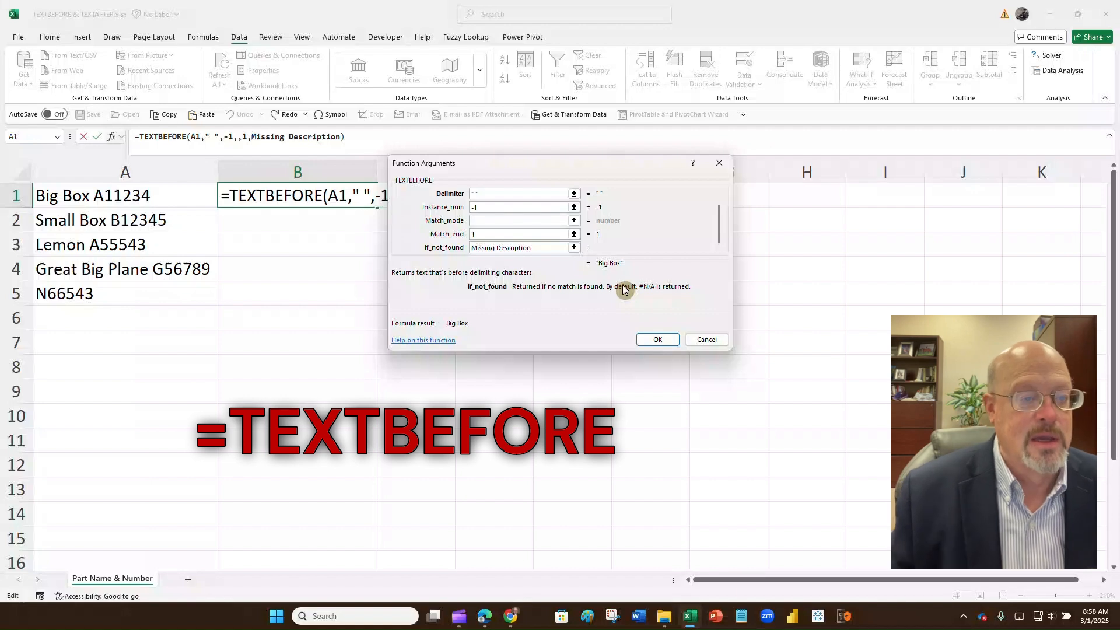
pyautogui.click(654, 341)
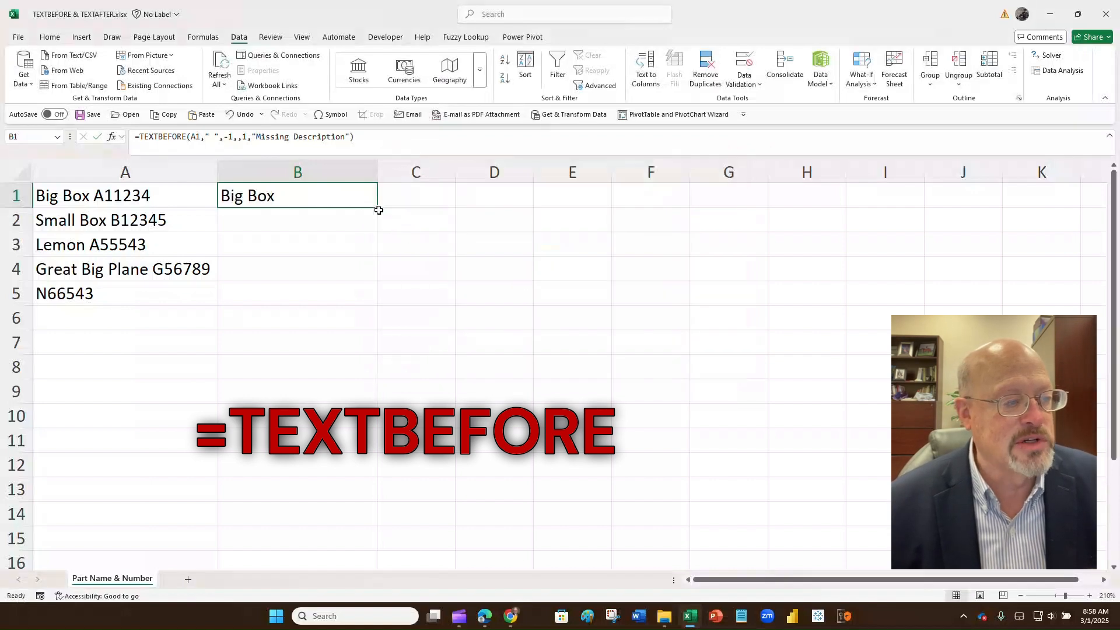
# Step: Change B1's match-end from 1 to 0 and fill the formula down to B5
pyautogui.moveTo(377, 208); pyautogui.dragTo(374, 283)
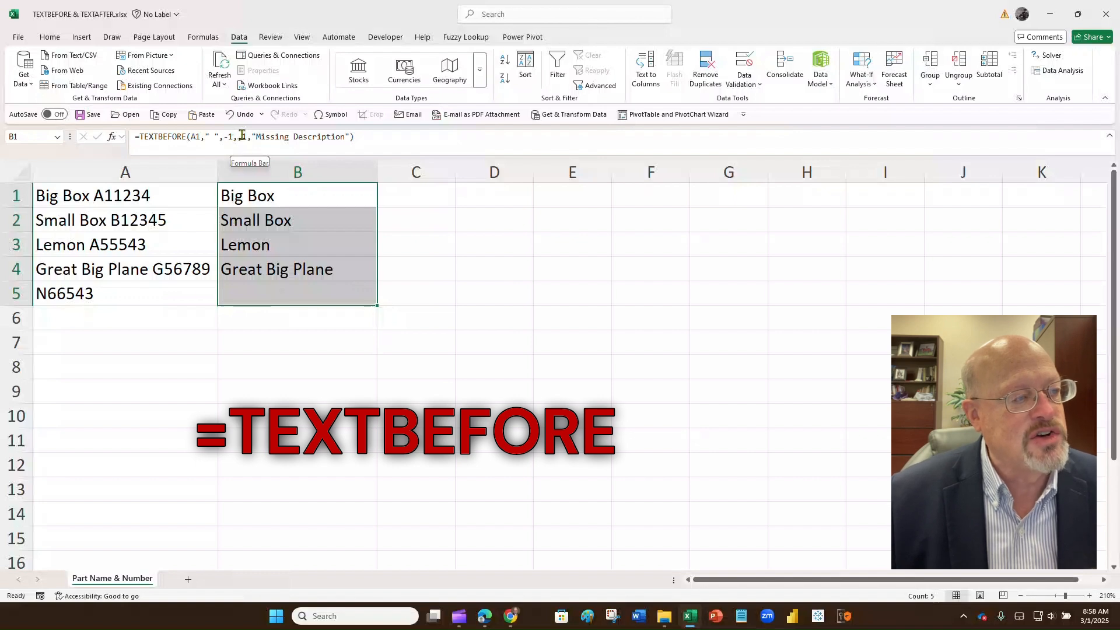
pyautogui.click(242, 135)
pyautogui.press('Delete')
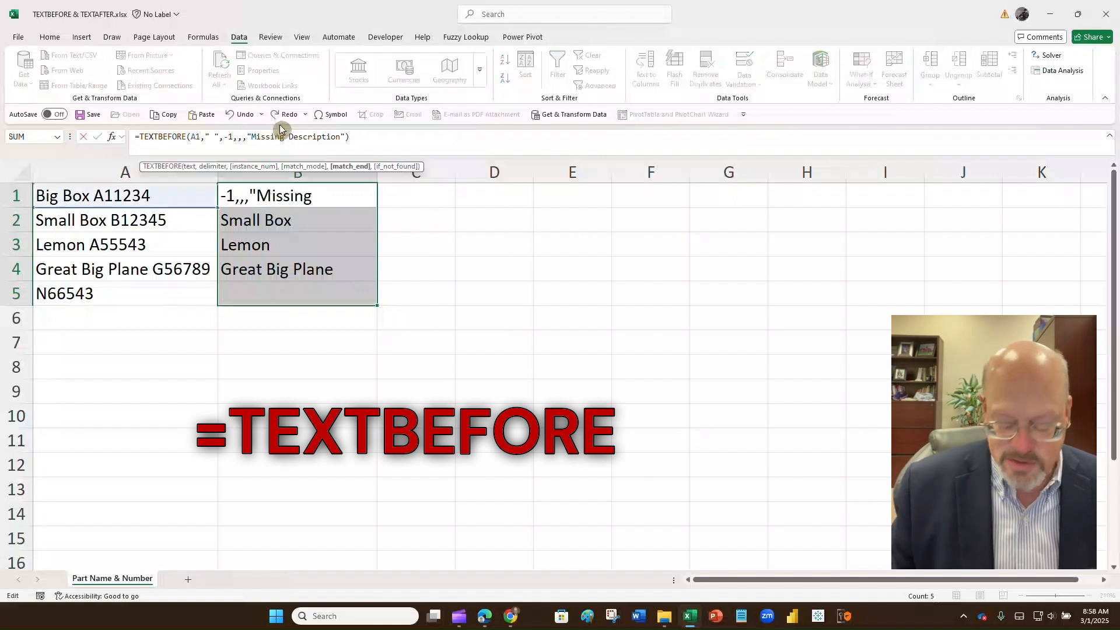
pyautogui.write('0')
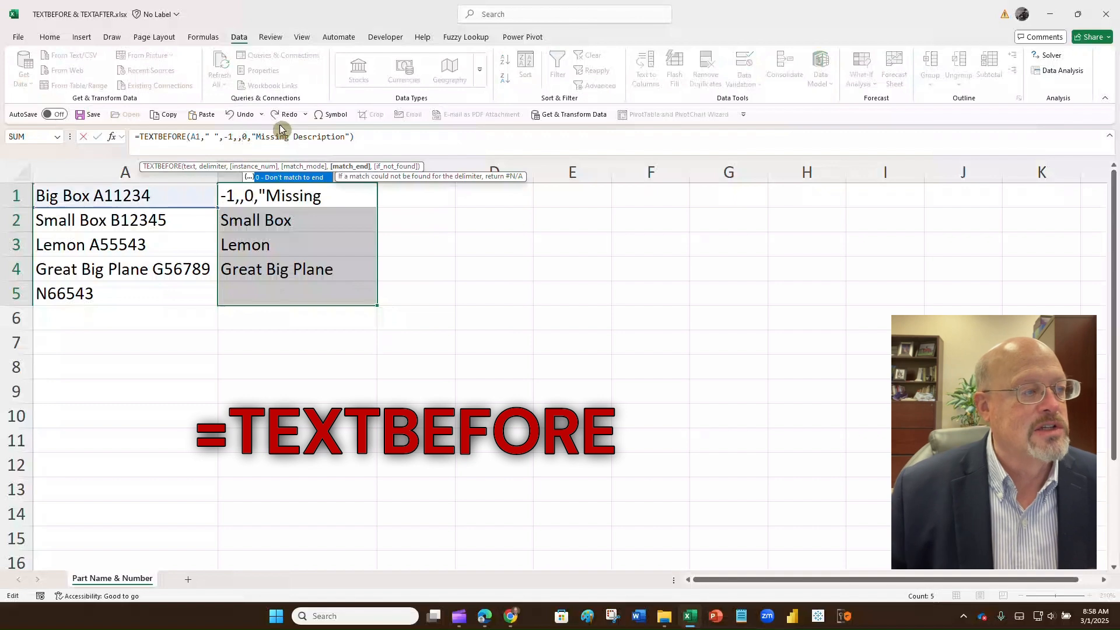
pyautogui.press('Return')
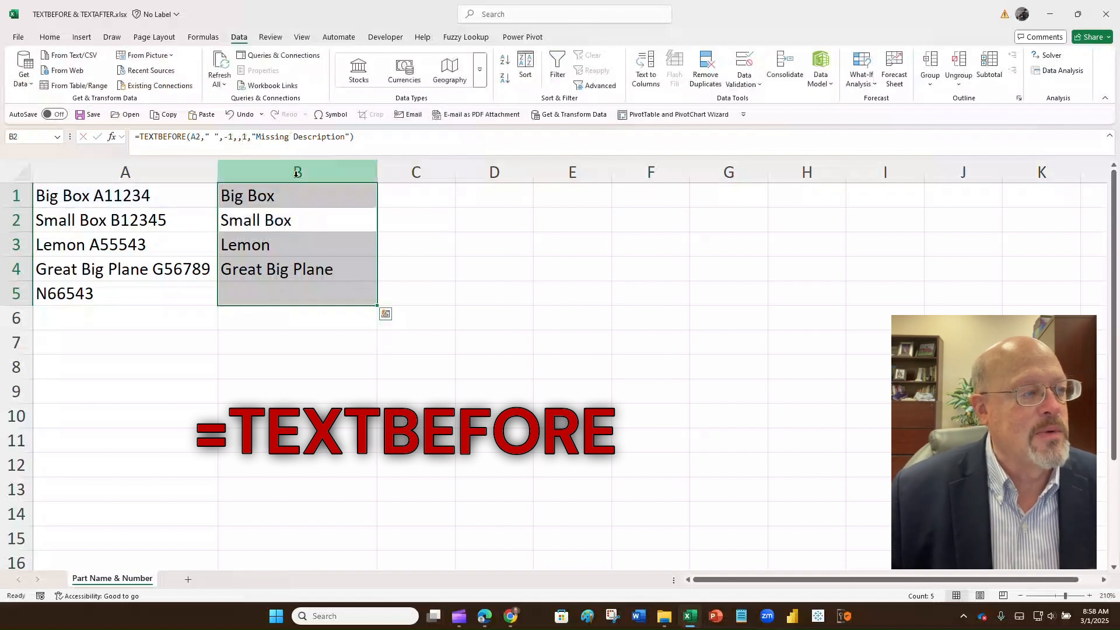
pyautogui.click(309, 192)
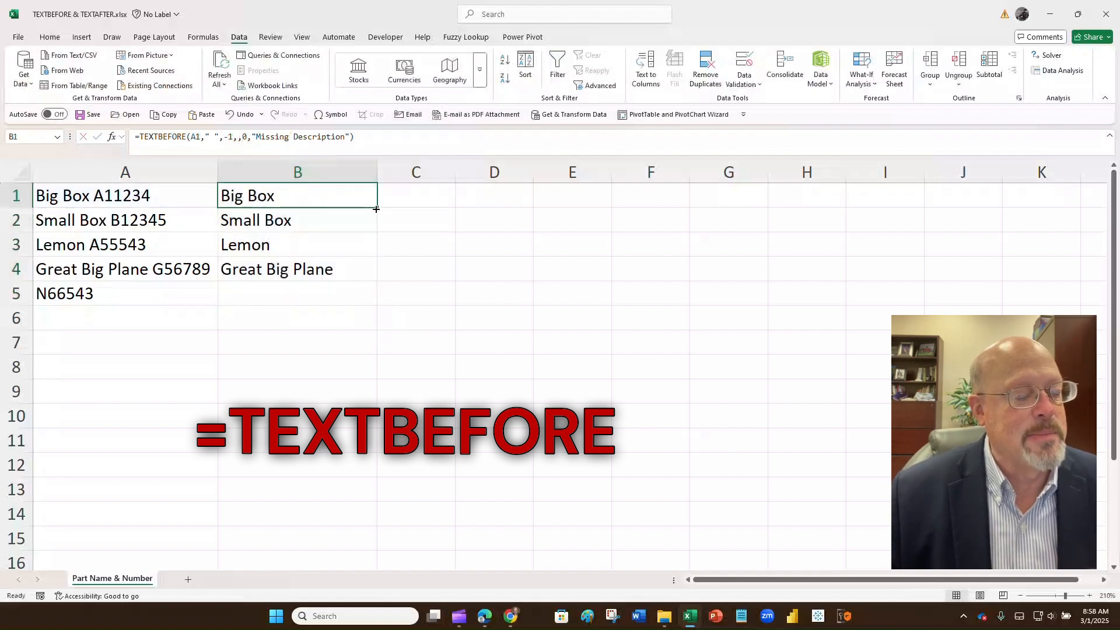
pyautogui.moveTo(376, 208); pyautogui.dragTo(379, 305)
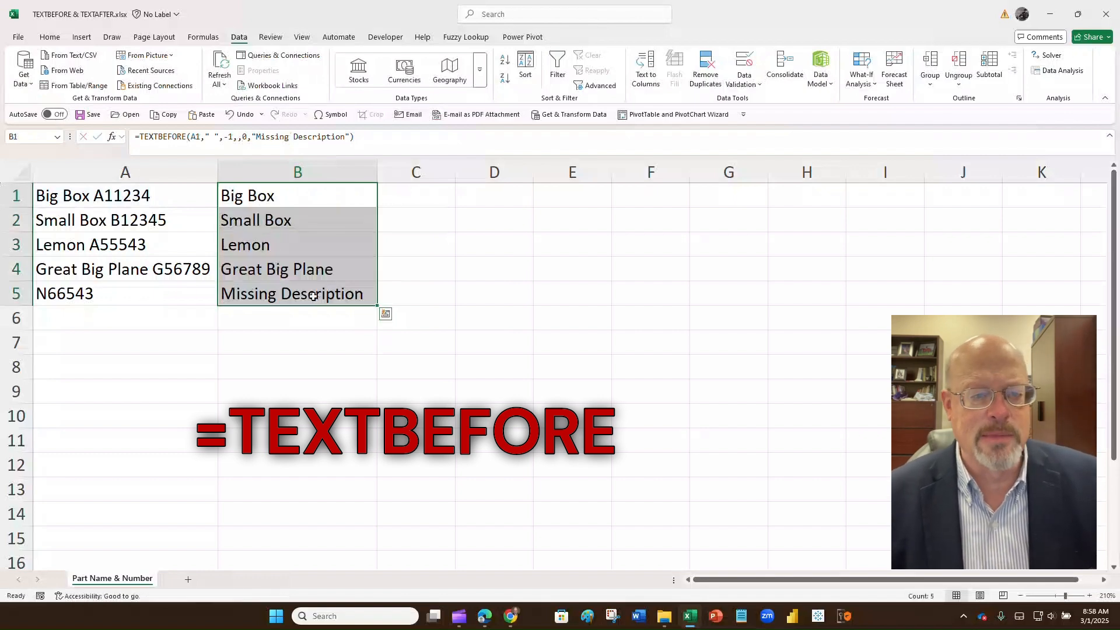
# Step: Add a Text that Contains 'Missing Description' rule with Light Red Fill and Dark Red Text
pyautogui.click(56, 37)
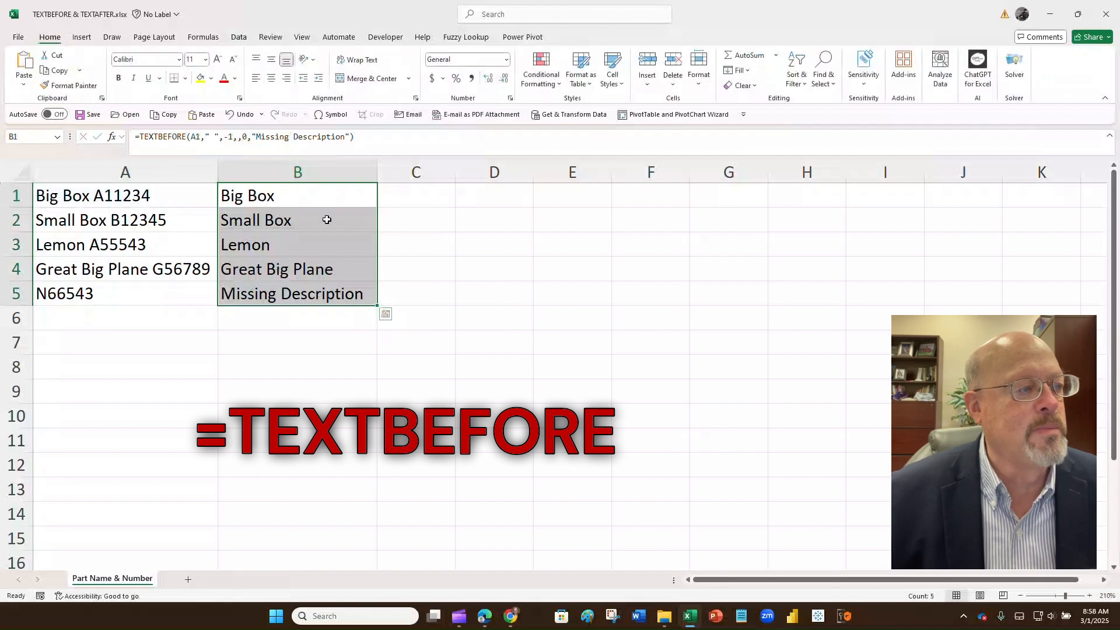
pyautogui.click(559, 85)
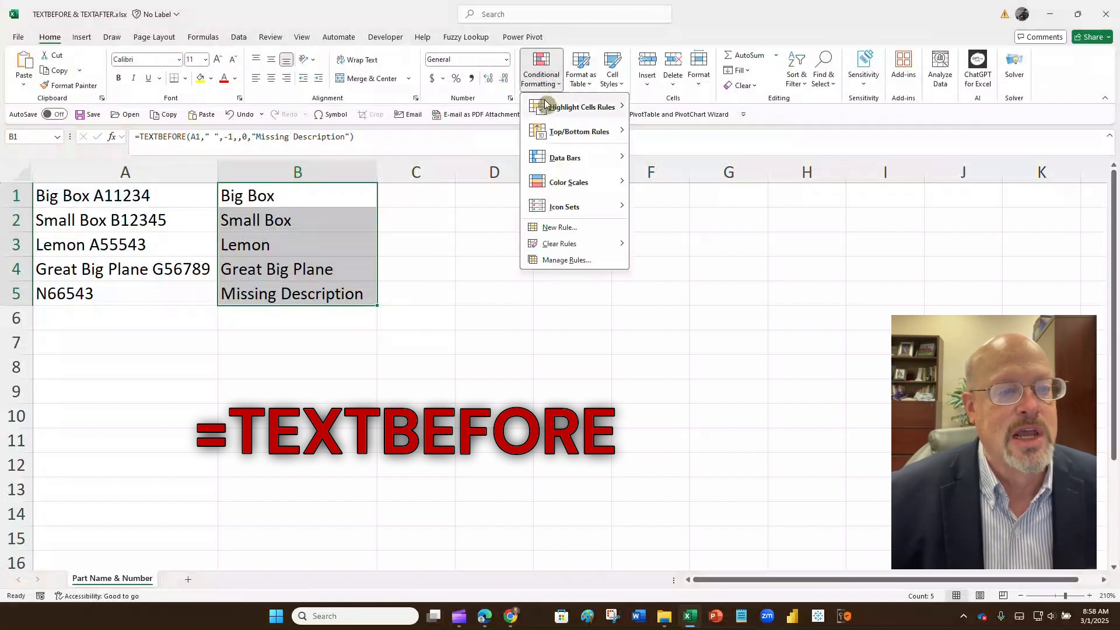
pyautogui.moveTo(576, 106)
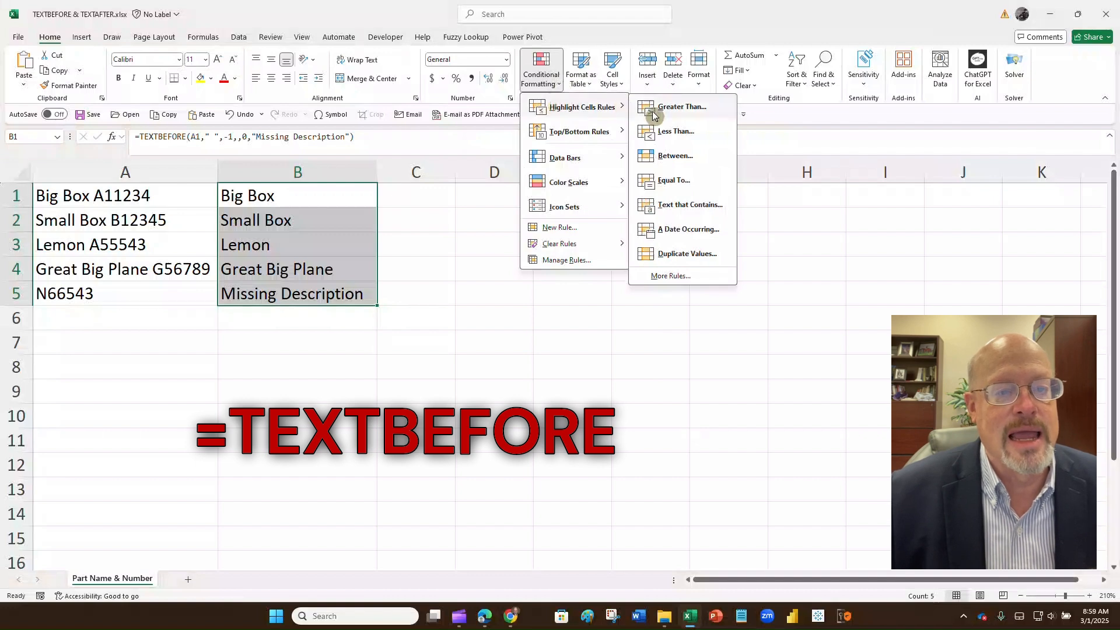
pyautogui.click(672, 204)
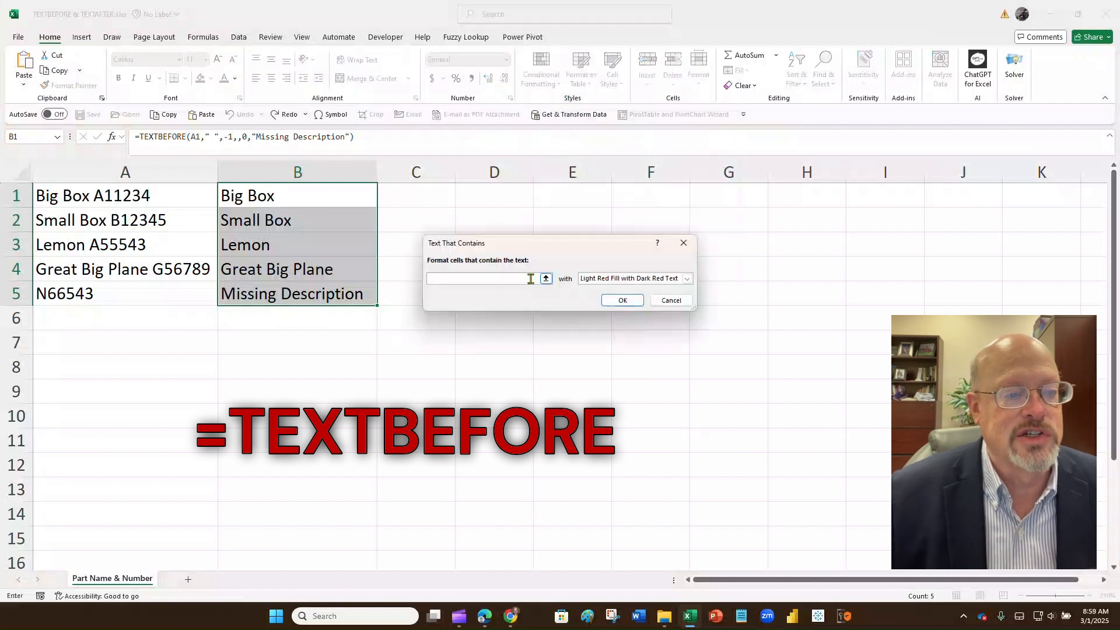
pyautogui.write('Miss')
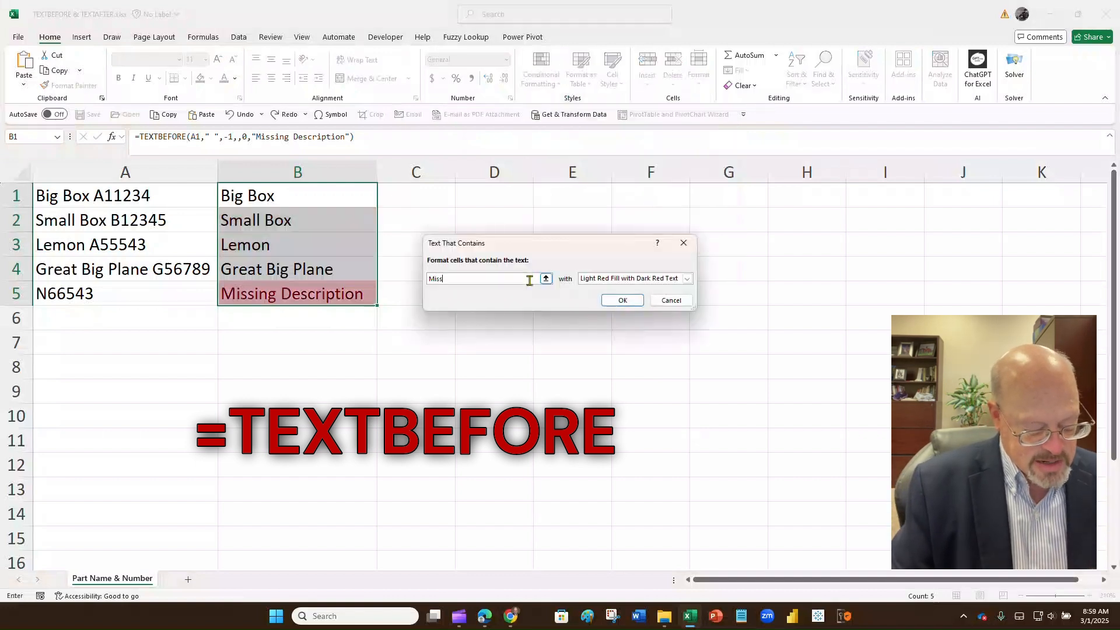
pyautogui.write('ing Descri')
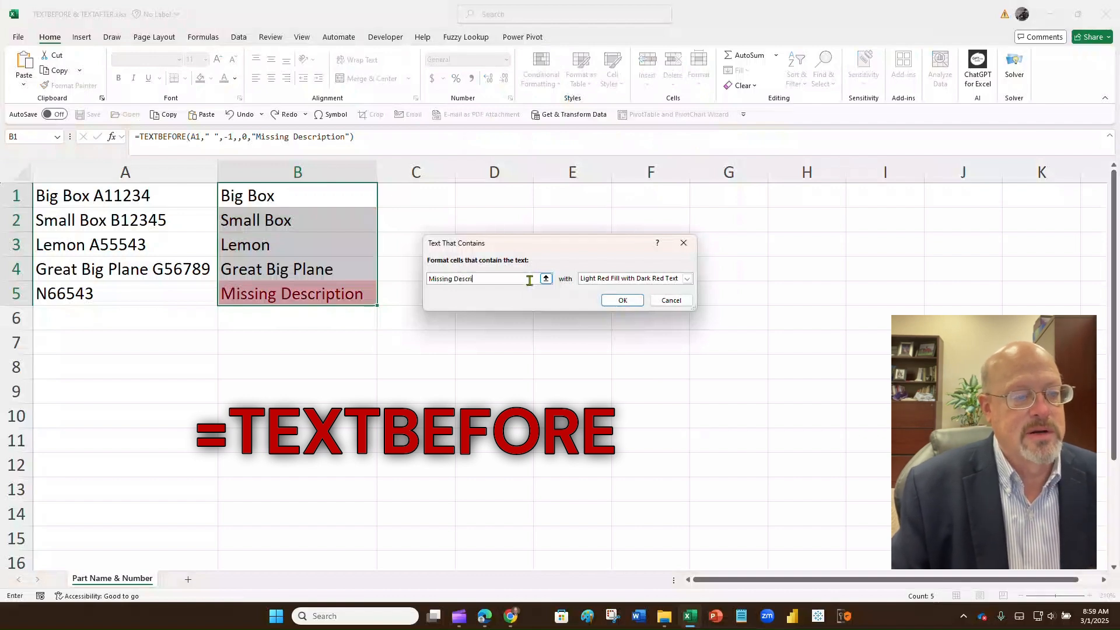
pyautogui.write('ptino')
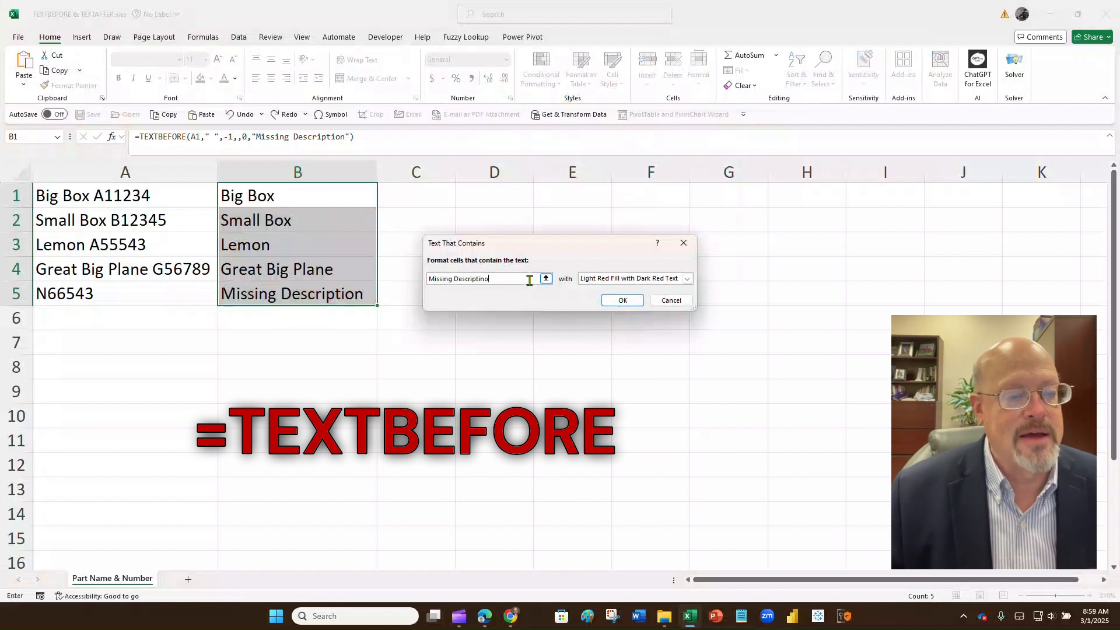
pyautogui.press('BackSpace')
pyautogui.press('BackSpace')
pyautogui.write('on')
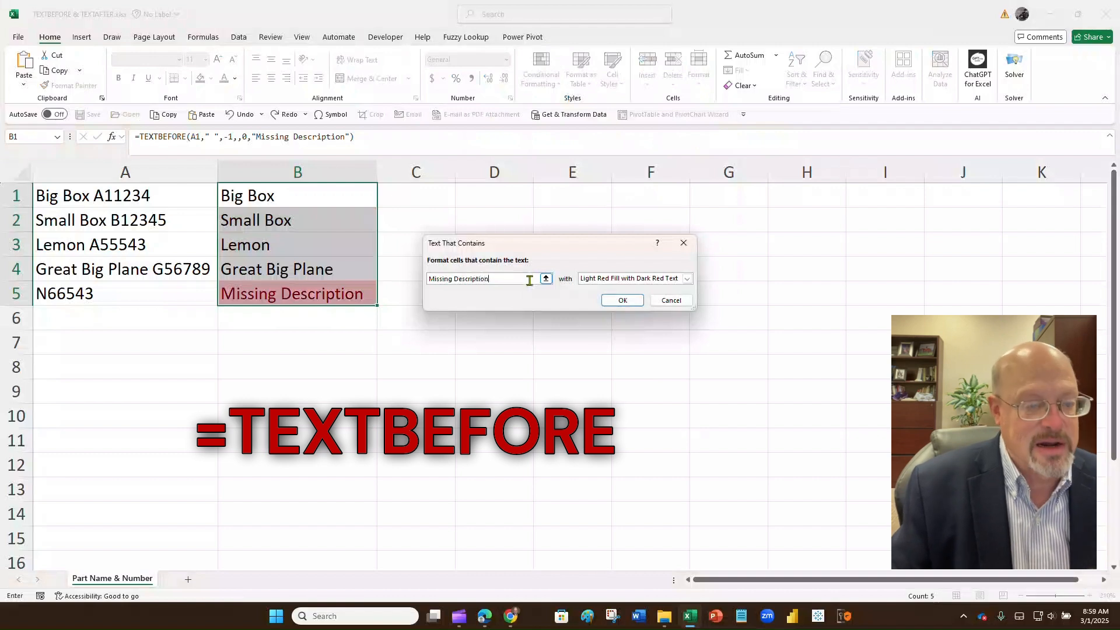
pyautogui.click(622, 299)
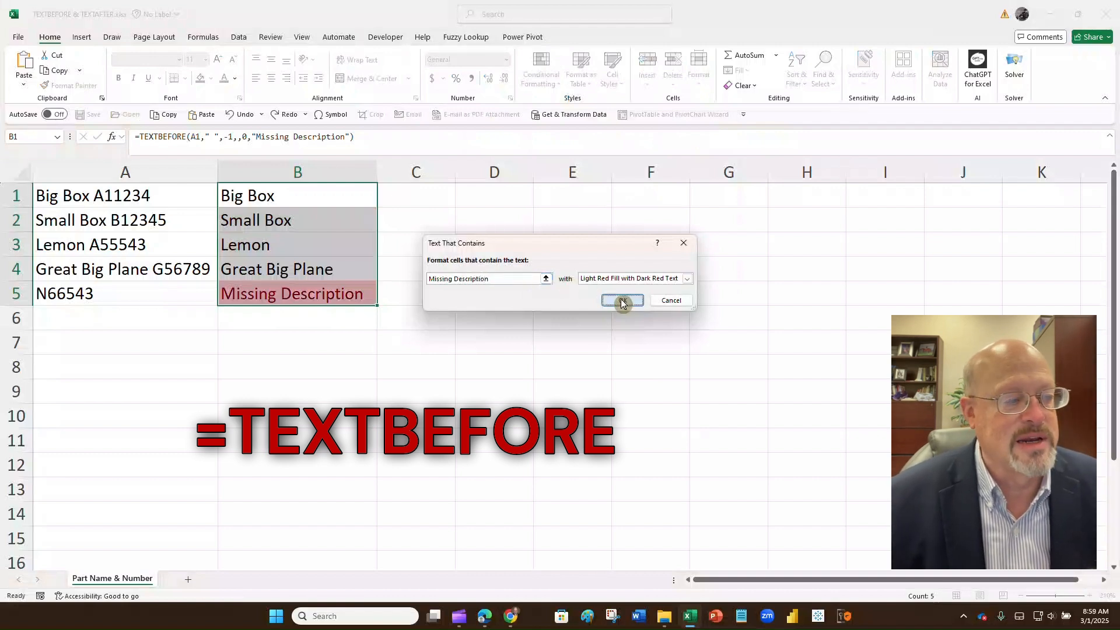
pyautogui.click(463, 229)
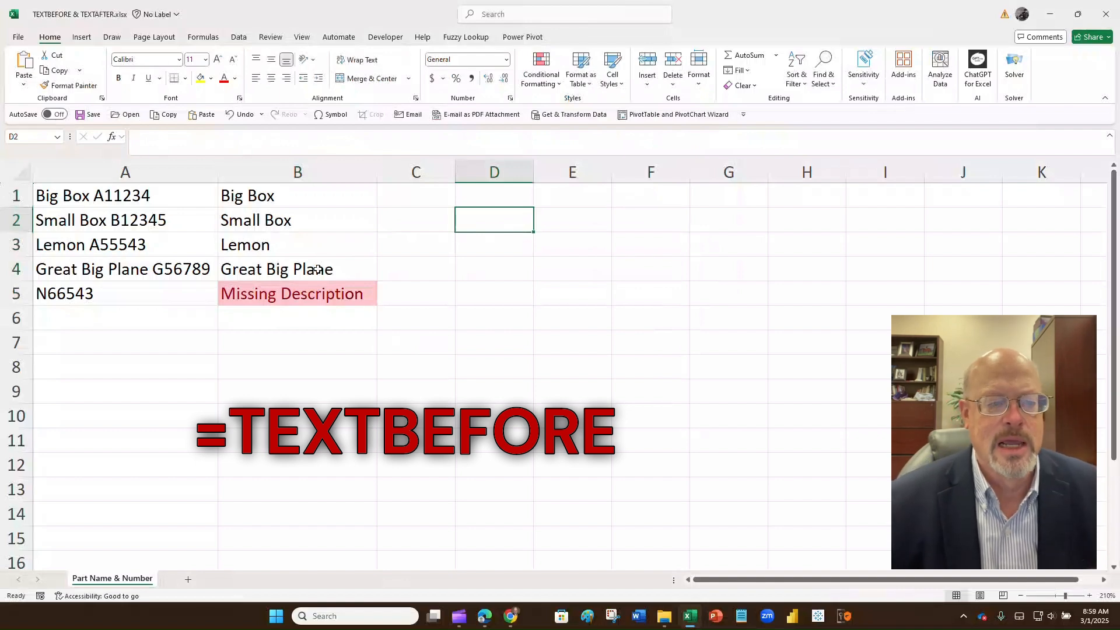
# Step: Enter A65444 in A6 and Kite B33222 in A7
pyautogui.click(113, 313)
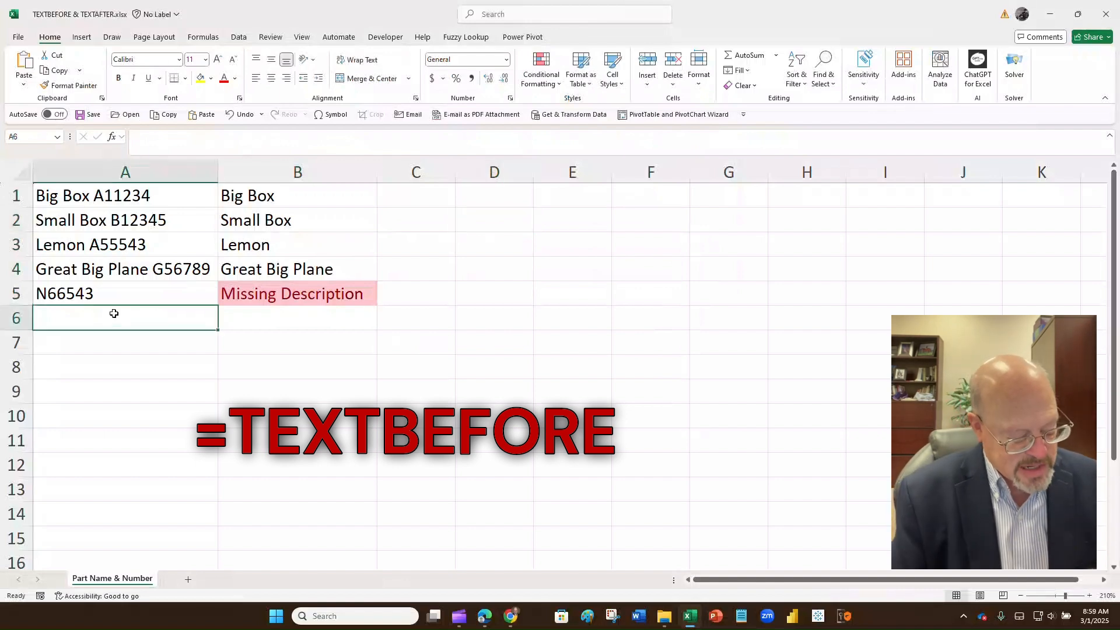
pyautogui.write('A654')
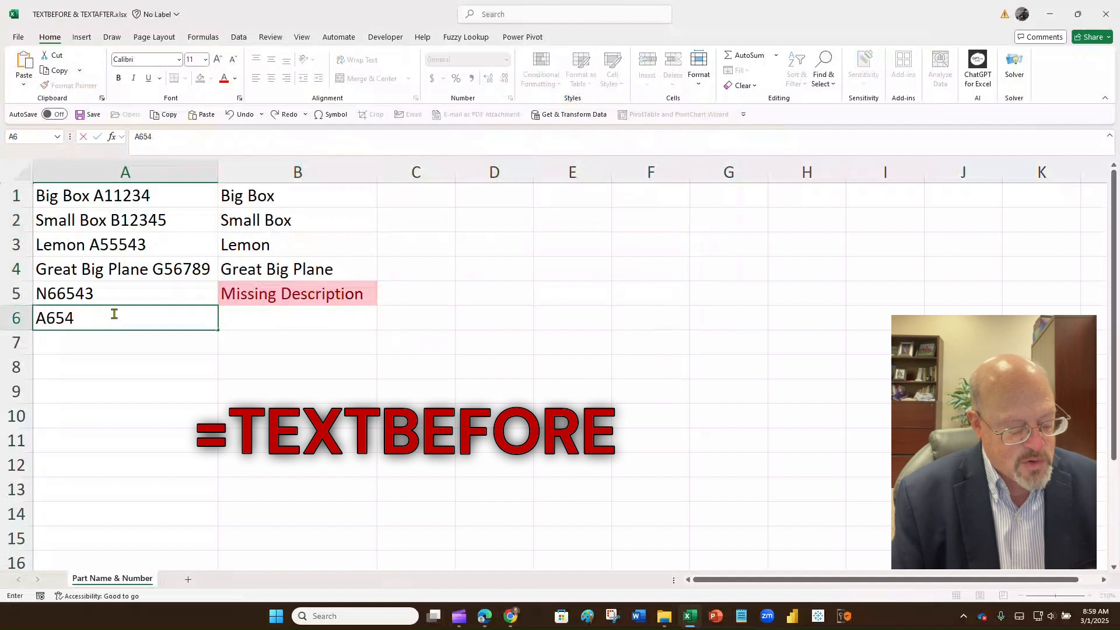
pyautogui.write('44')
pyautogui.press('Return')
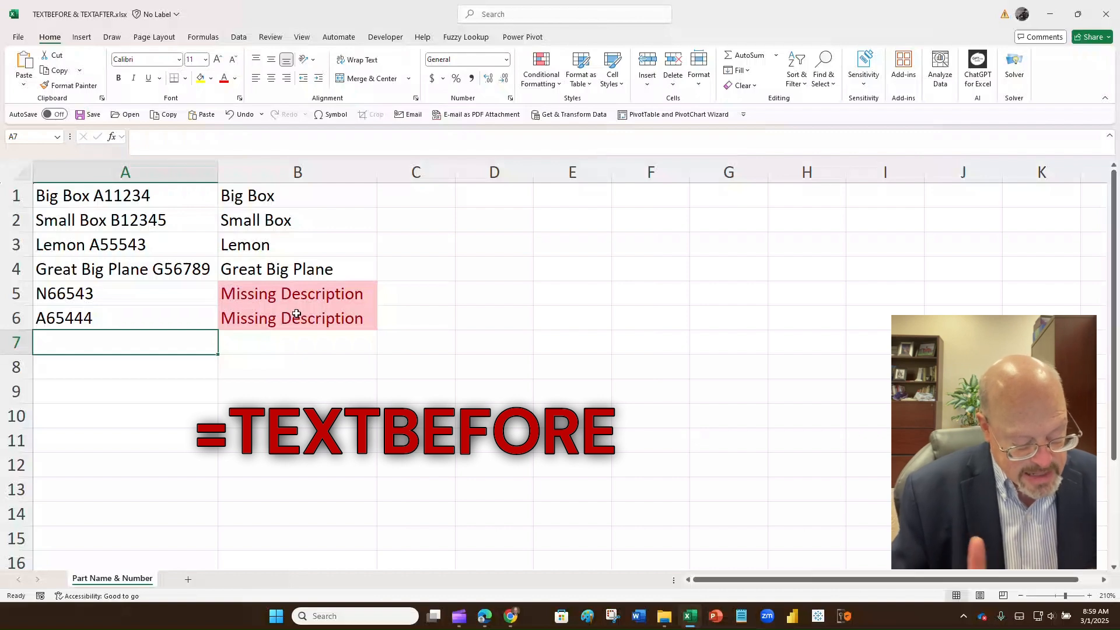
pyautogui.write('Kite')
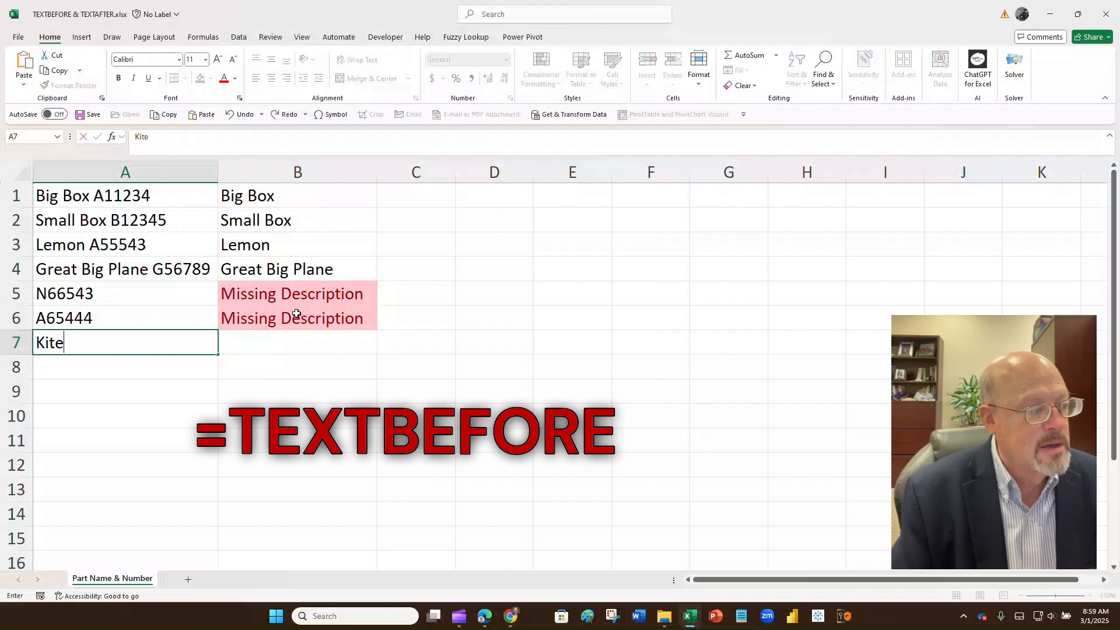
pyautogui.write(' B')
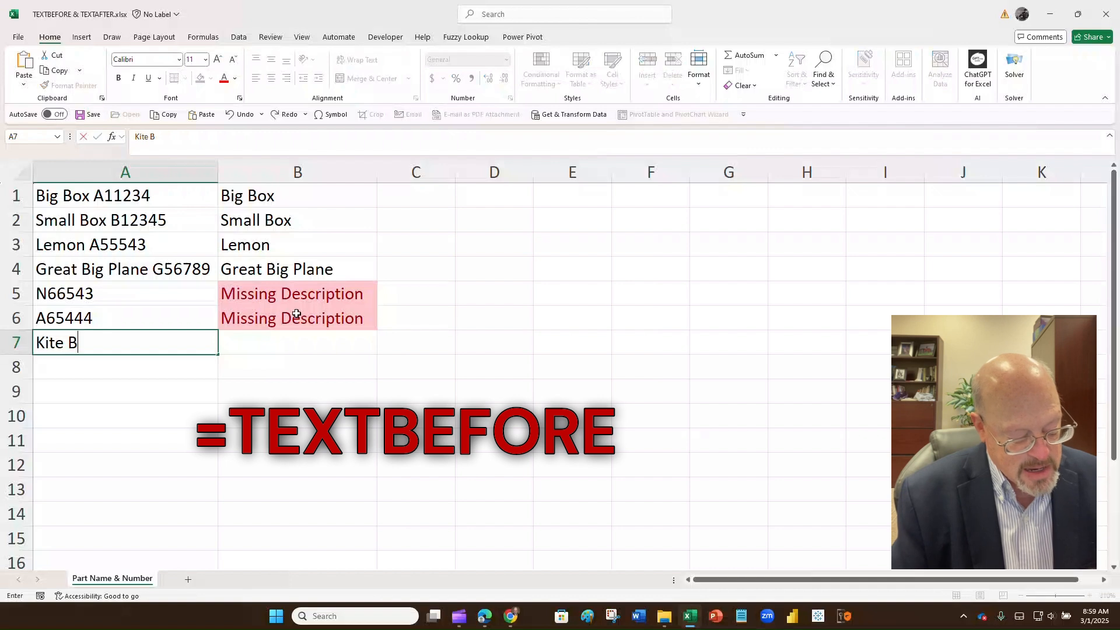
pyautogui.write('33222')
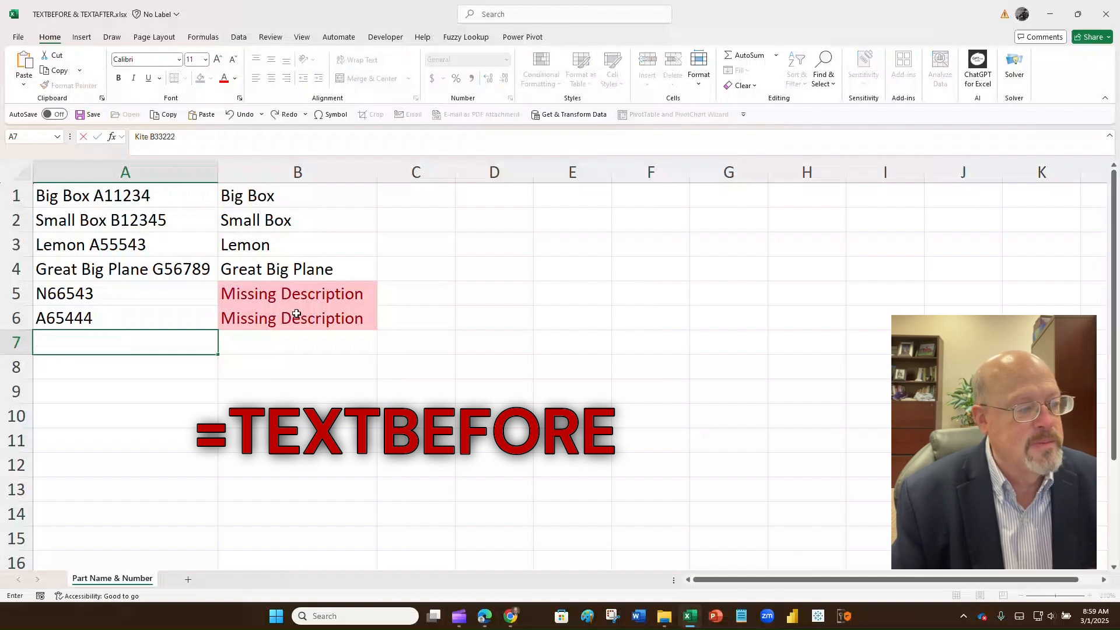
pyautogui.press('Return')
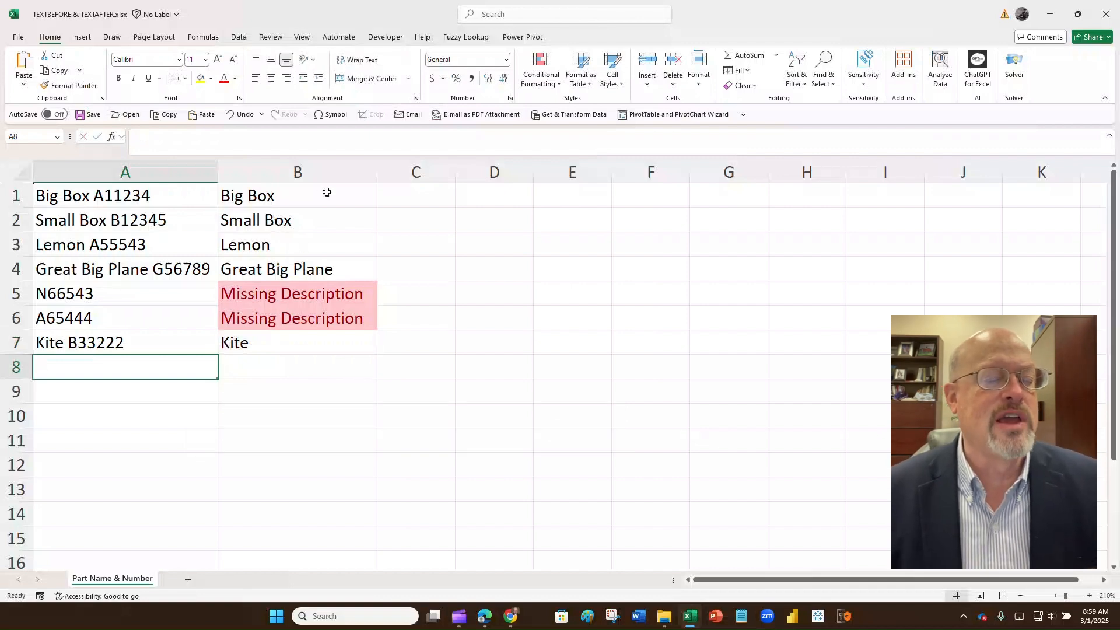
# Step: Build TEXTAFTER in C1 with A1 as text, a space delimiter and instance 2
pyautogui.click(409, 194)
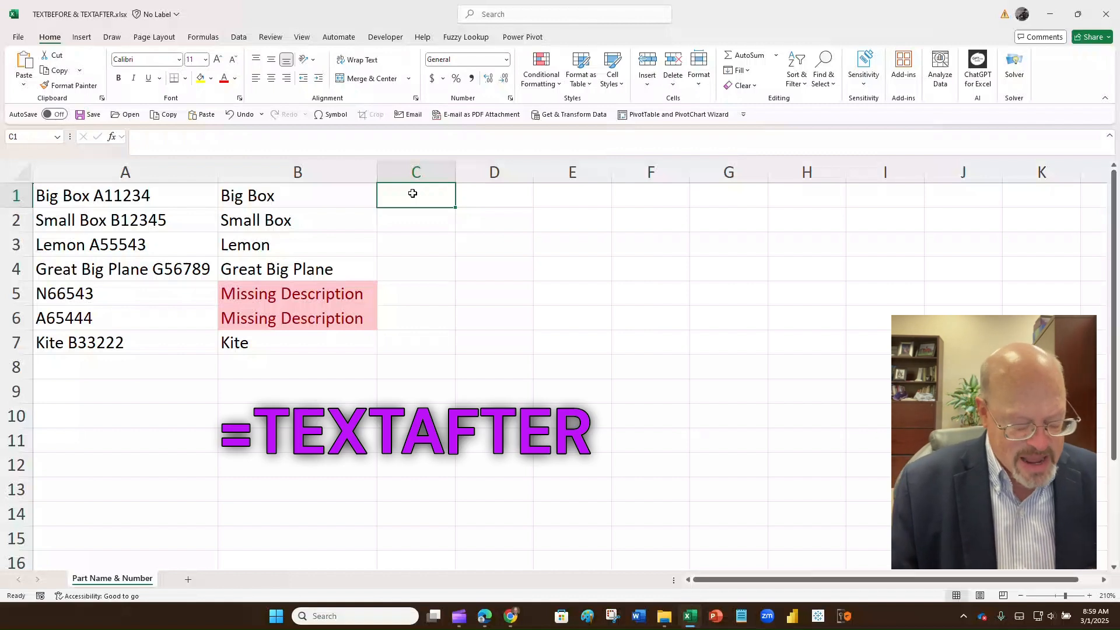
pyautogui.write('=textaft')
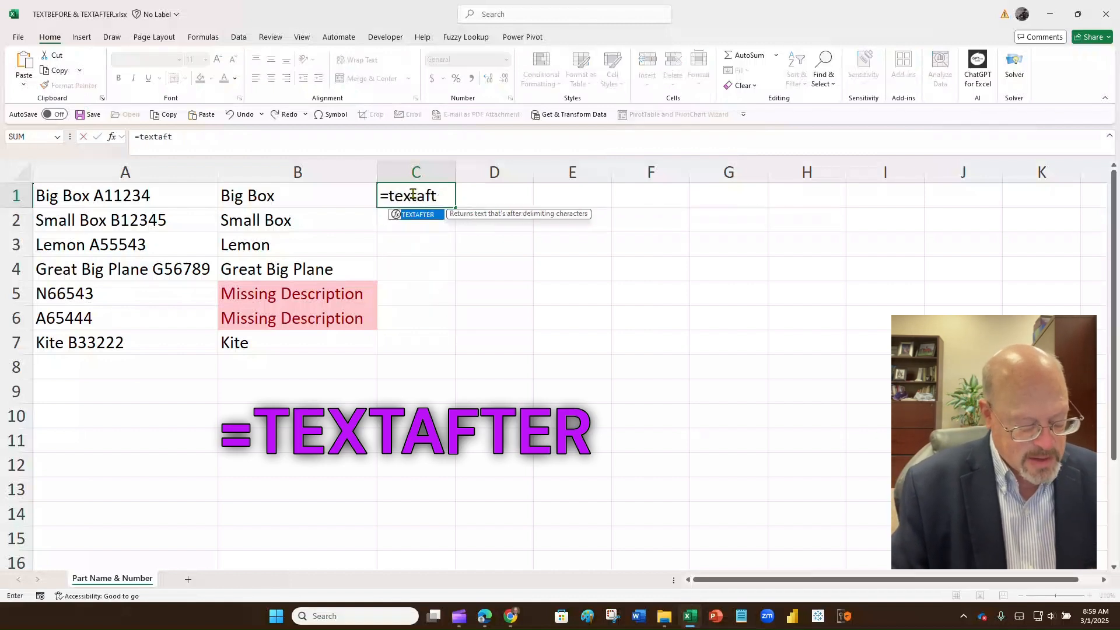
pyautogui.write('er')
pyautogui.hotkey('ctrl', 'a')
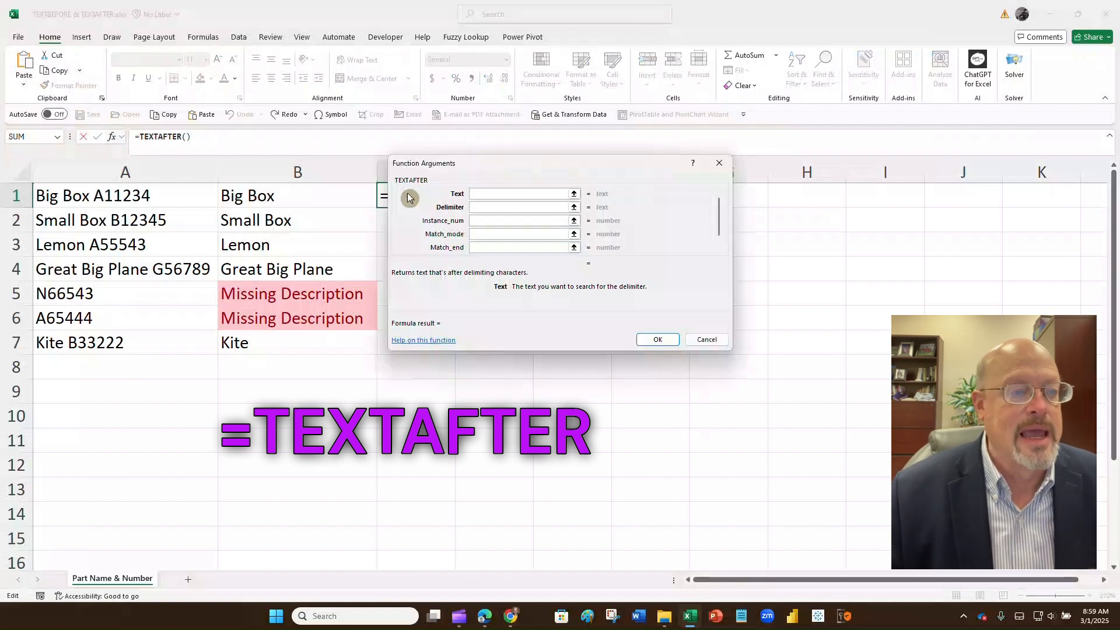
pyautogui.click(166, 193)
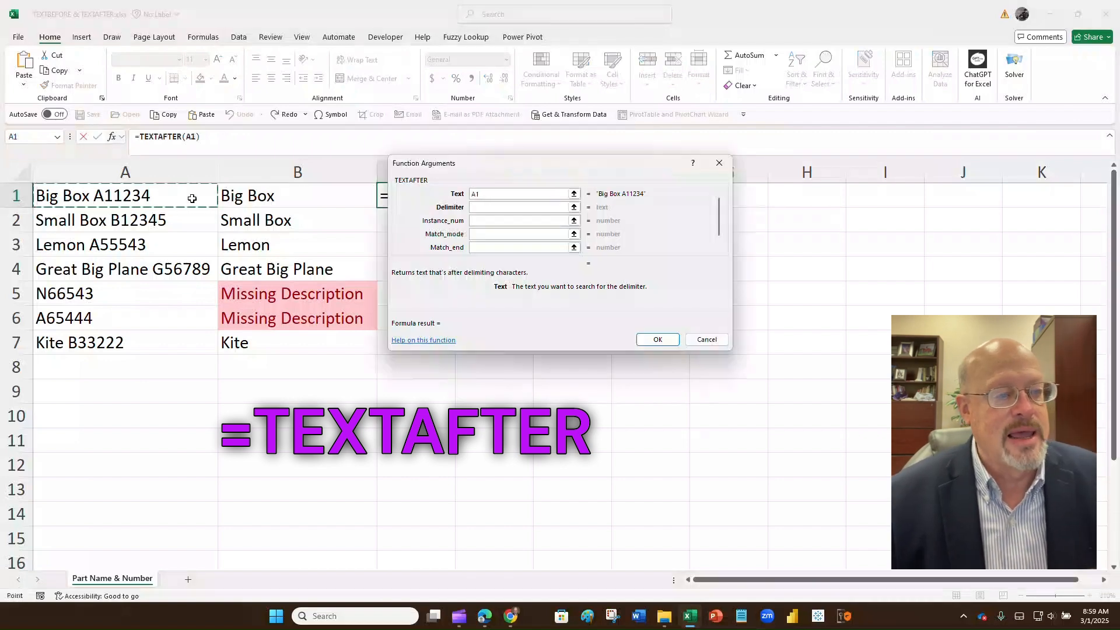
pyautogui.press('Tab')
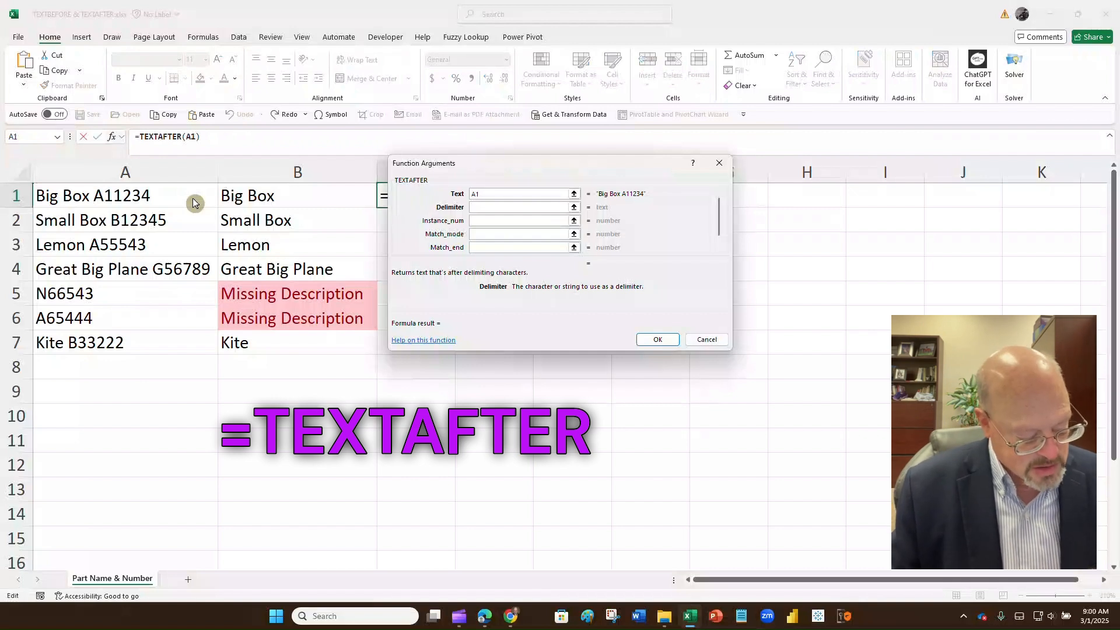
pyautogui.write('"')
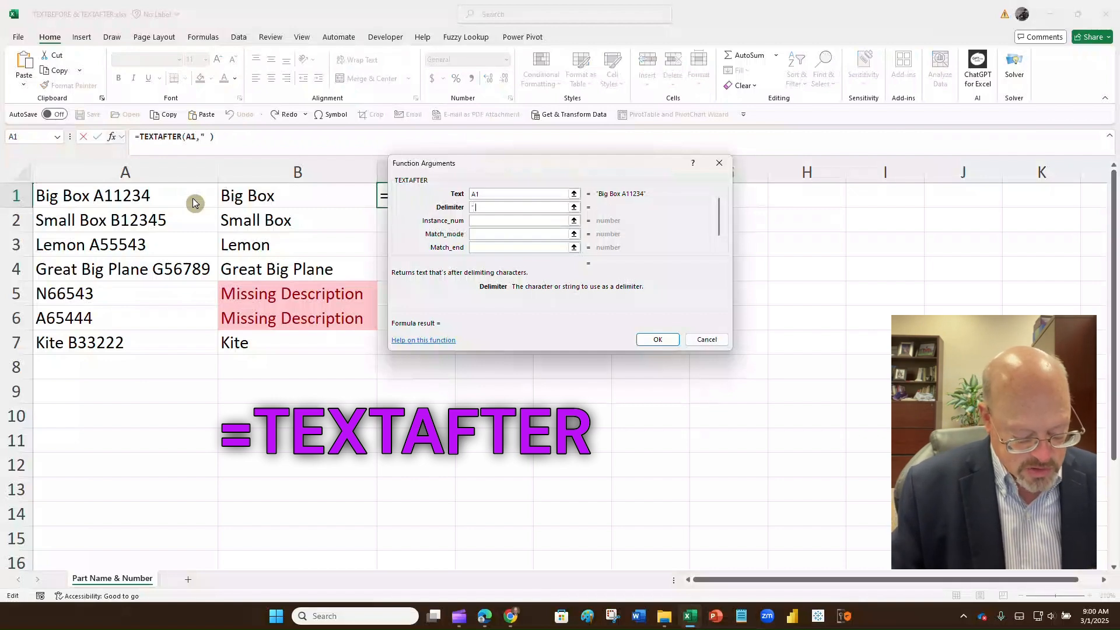
pyautogui.write(' "')
pyautogui.press('Tab')
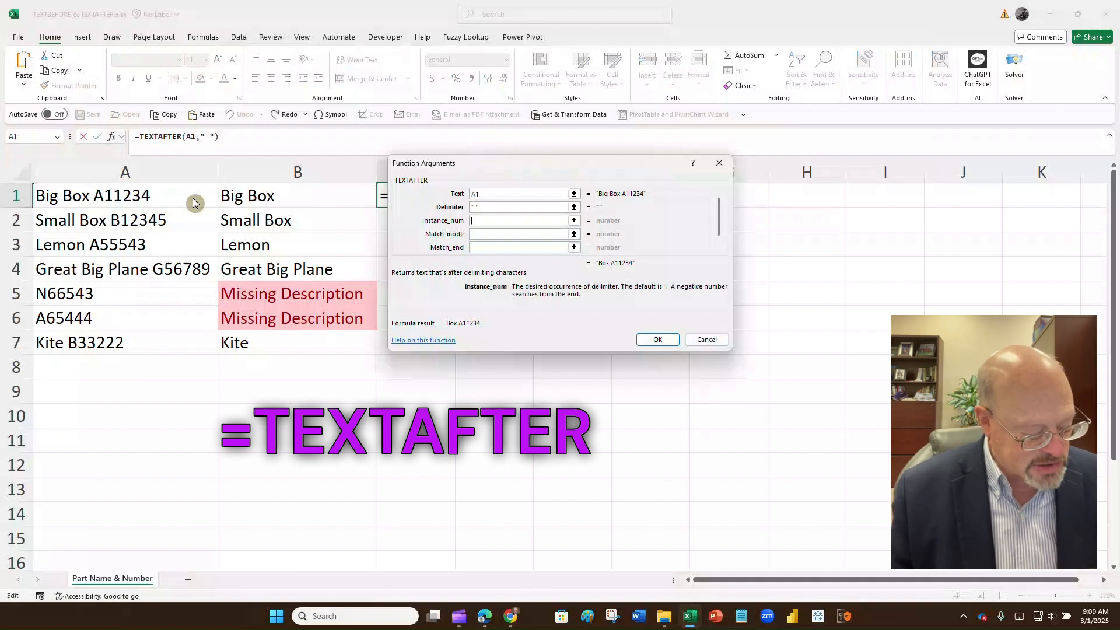
pyautogui.write('2')
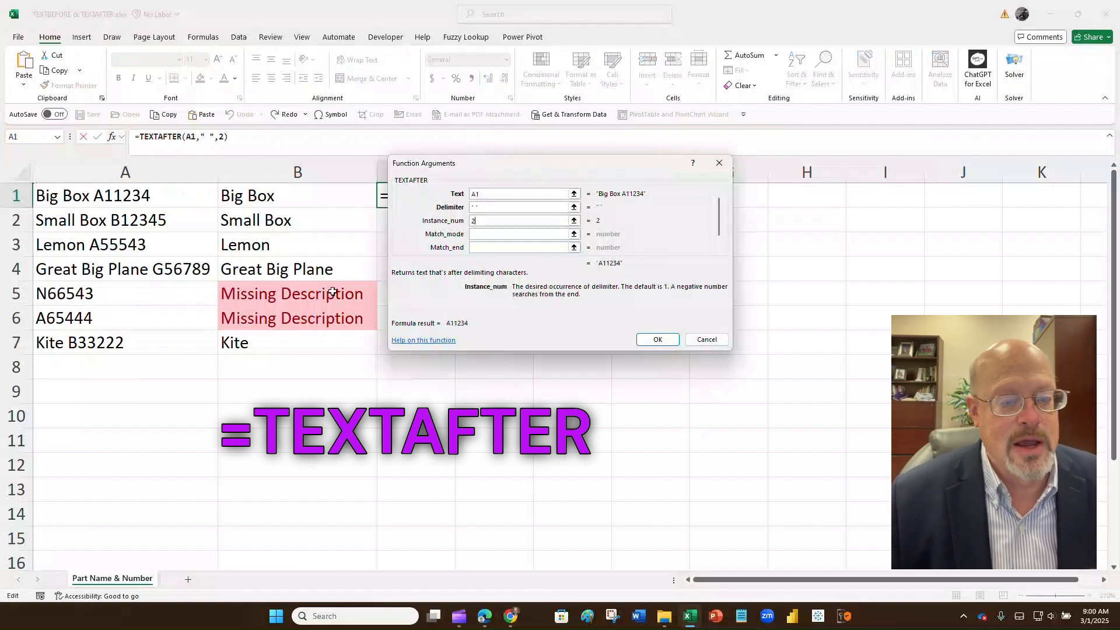
# Step: Confirm the TEXTAFTER formula, fill it to C7, then clear C1:C7 after the #N/A results
pyautogui.click(658, 340)
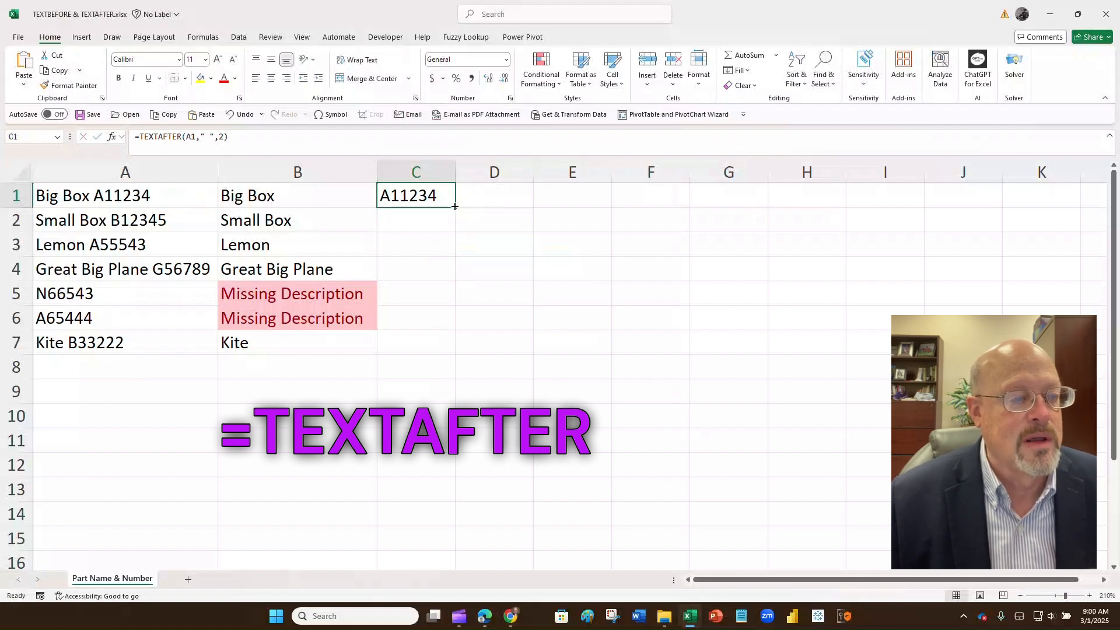
pyautogui.moveTo(454, 207); pyautogui.dragTo(454, 345)
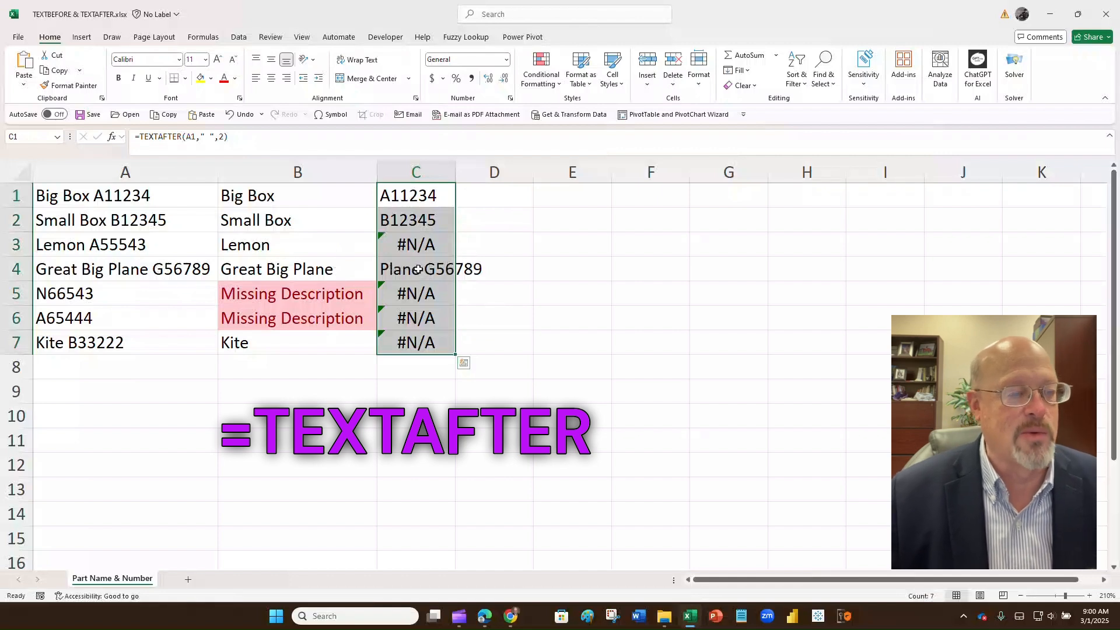
pyautogui.press('Delete')
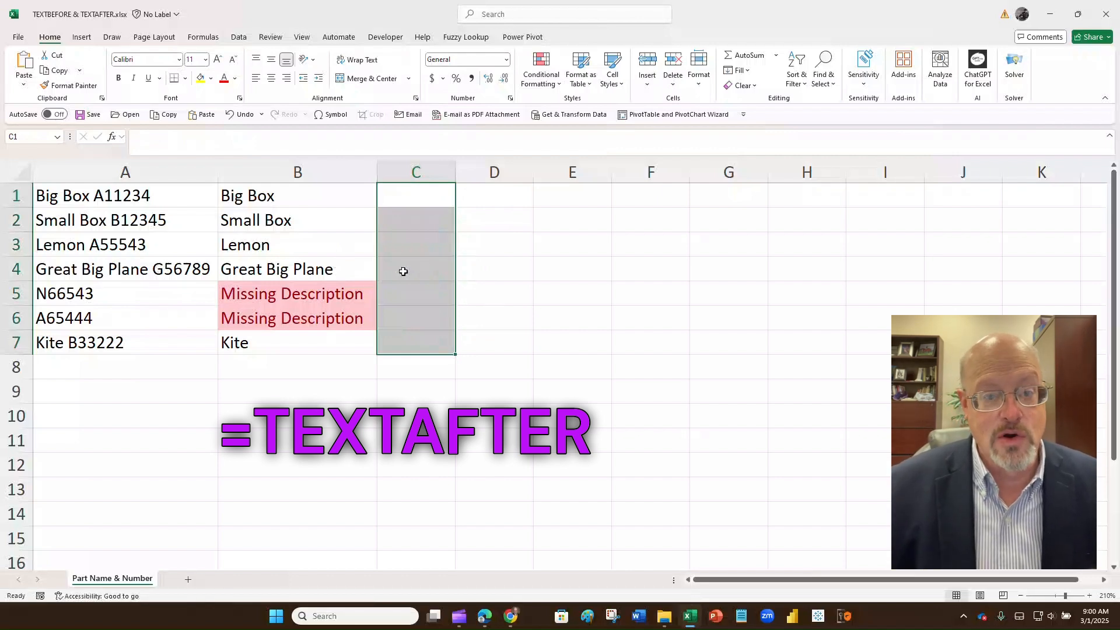
# Step: Start a TEXTAFTER formula in C1 using A1 as the text and a space as the delimiter
pyautogui.click(399, 194)
pyautogui.write('=')
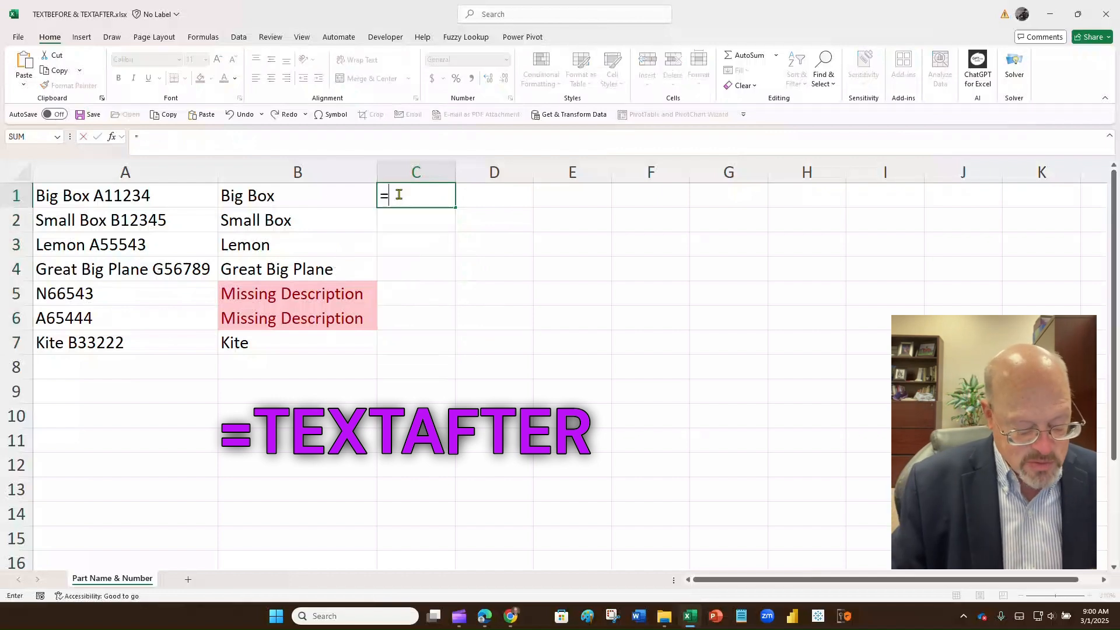
pyautogui.write('textafter')
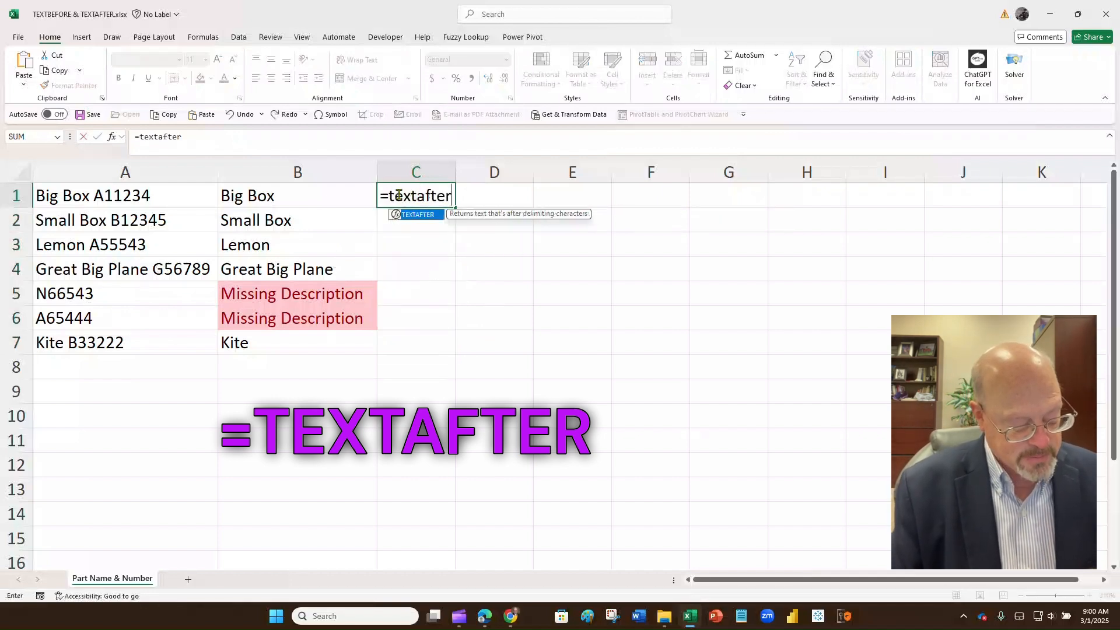
pyautogui.hotkey('ctrl', 'a')
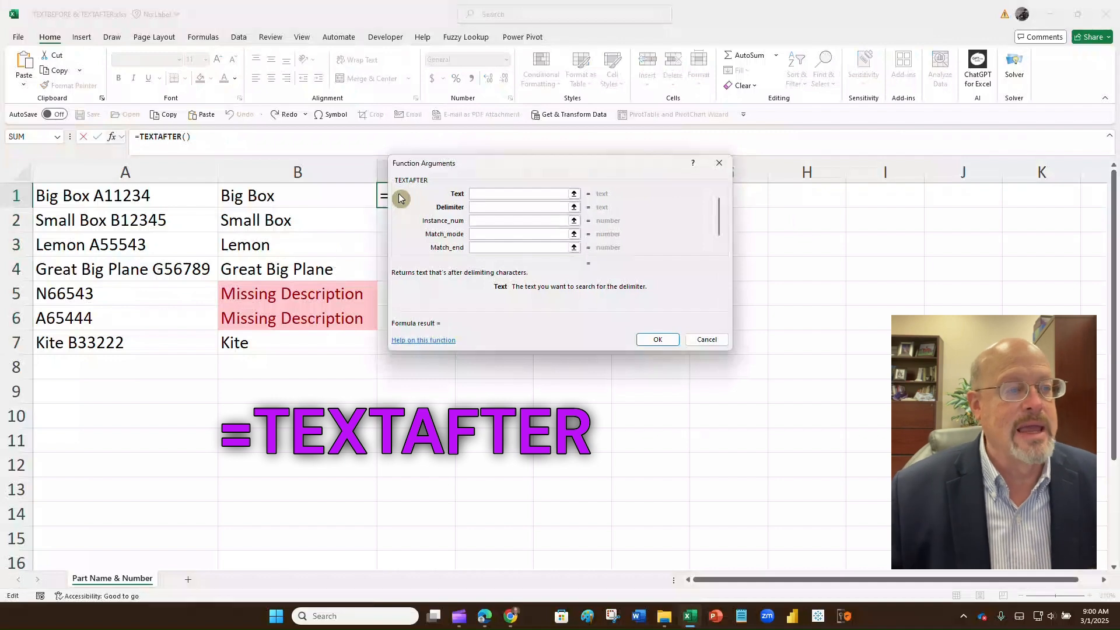
pyautogui.click(136, 196)
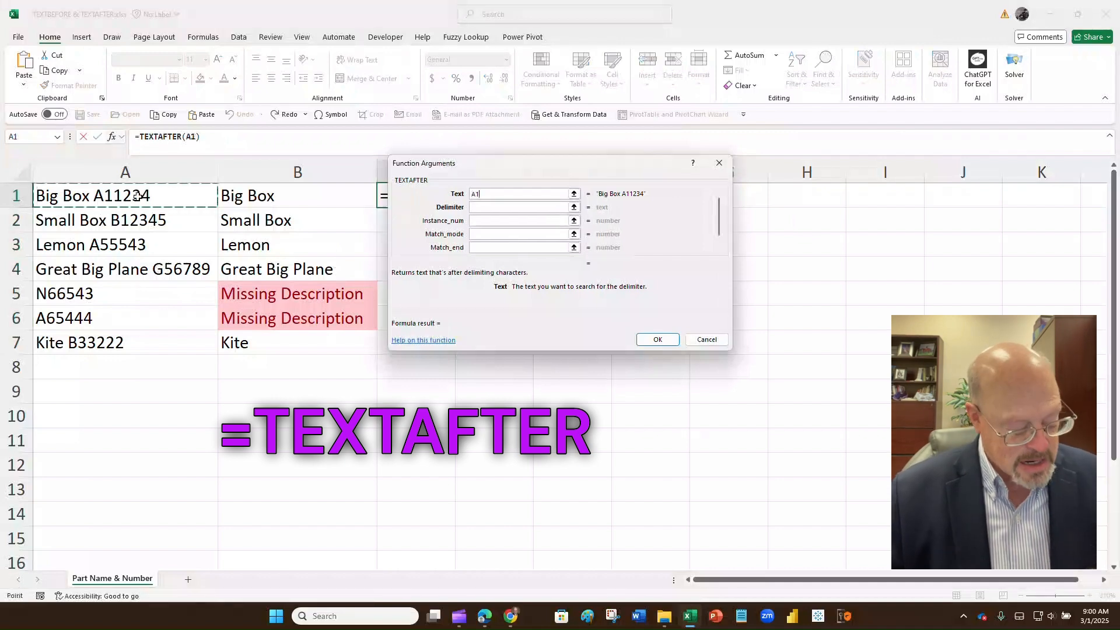
pyautogui.press('Tab')
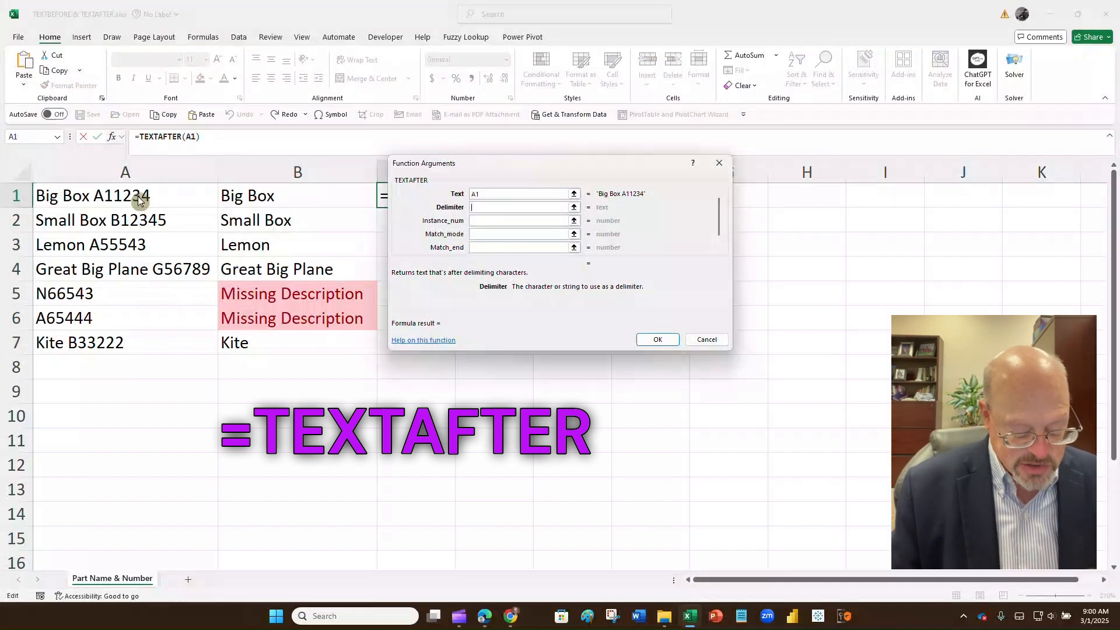
pyautogui.write('" "')
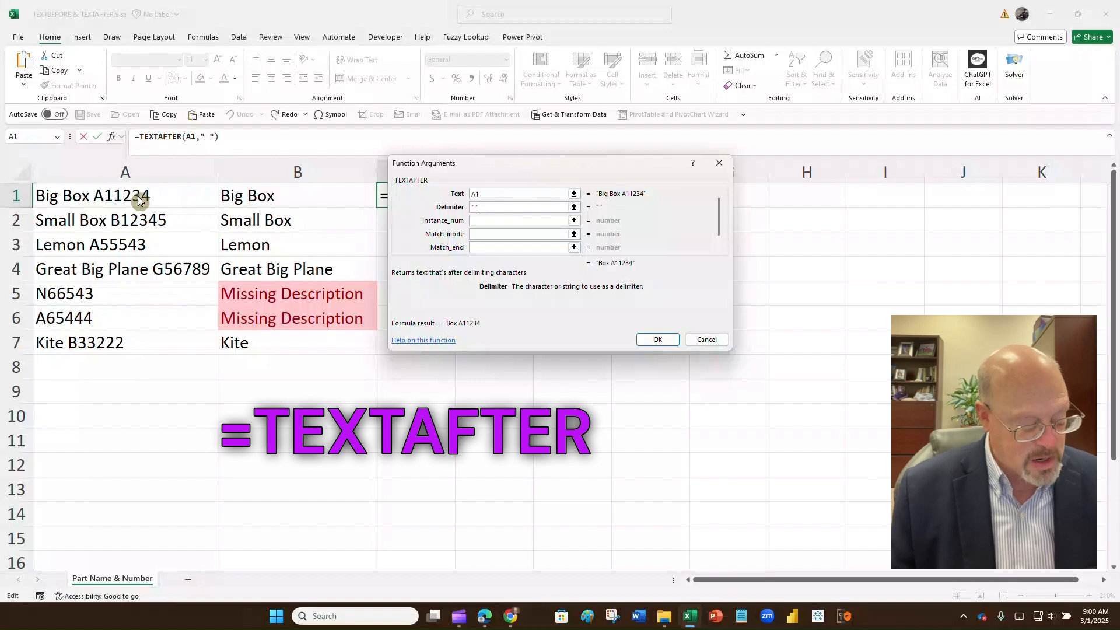
# Step: Finish it with instance -1, match end 1 and 'Missing #' fallback, returning A11234
pyautogui.press('Tab')
pyautogui.write('-1')
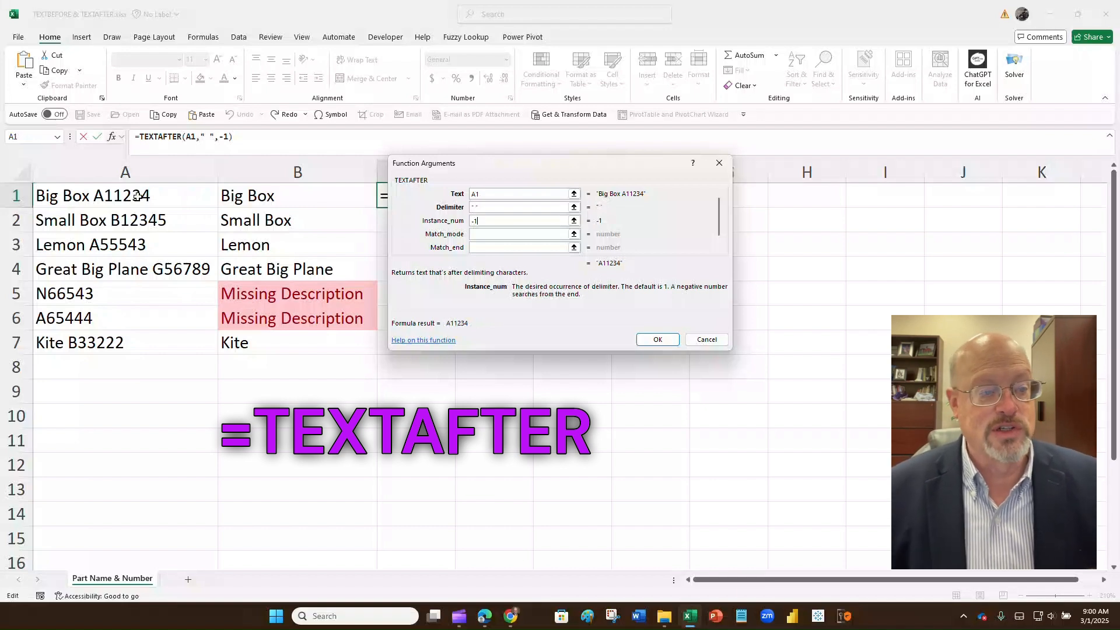
pyautogui.press('Tab')
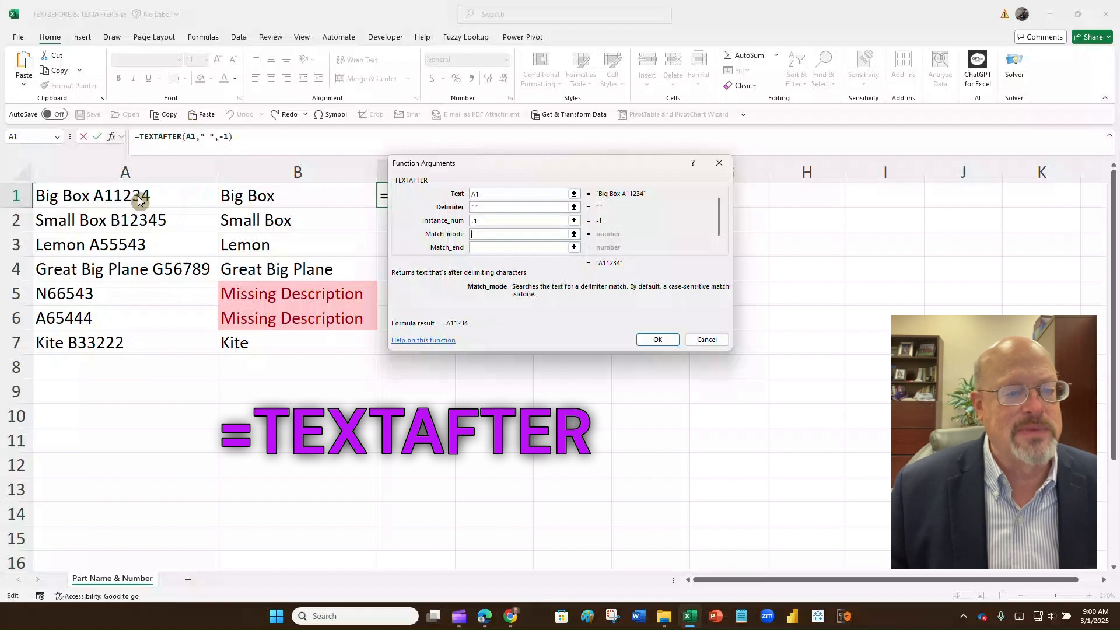
pyautogui.press('Tab')
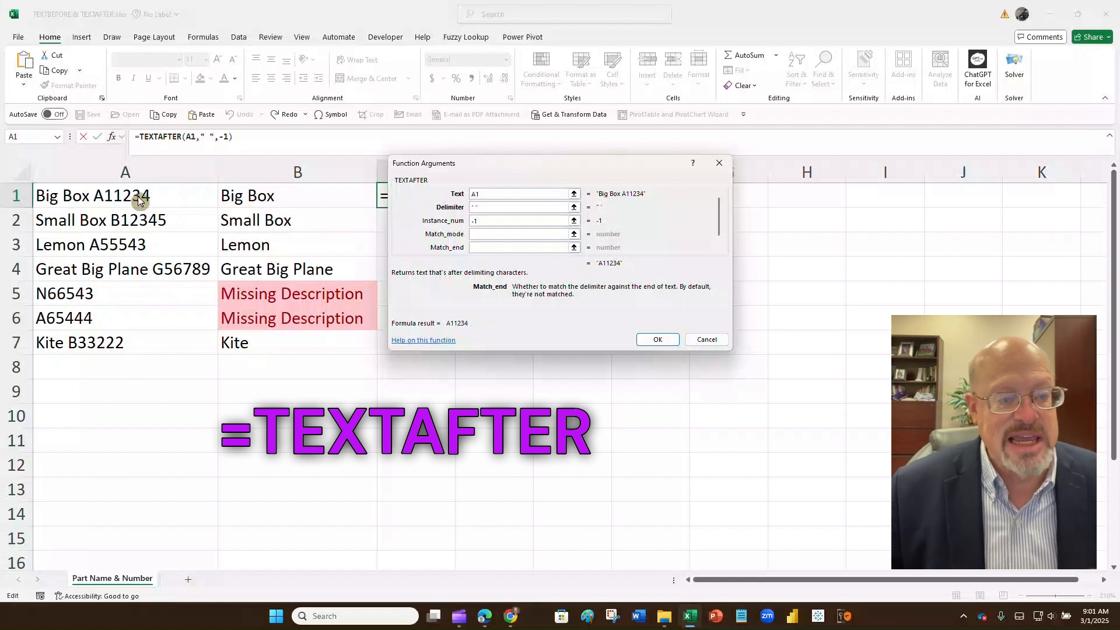
pyautogui.write('1')
pyautogui.press('Tab')
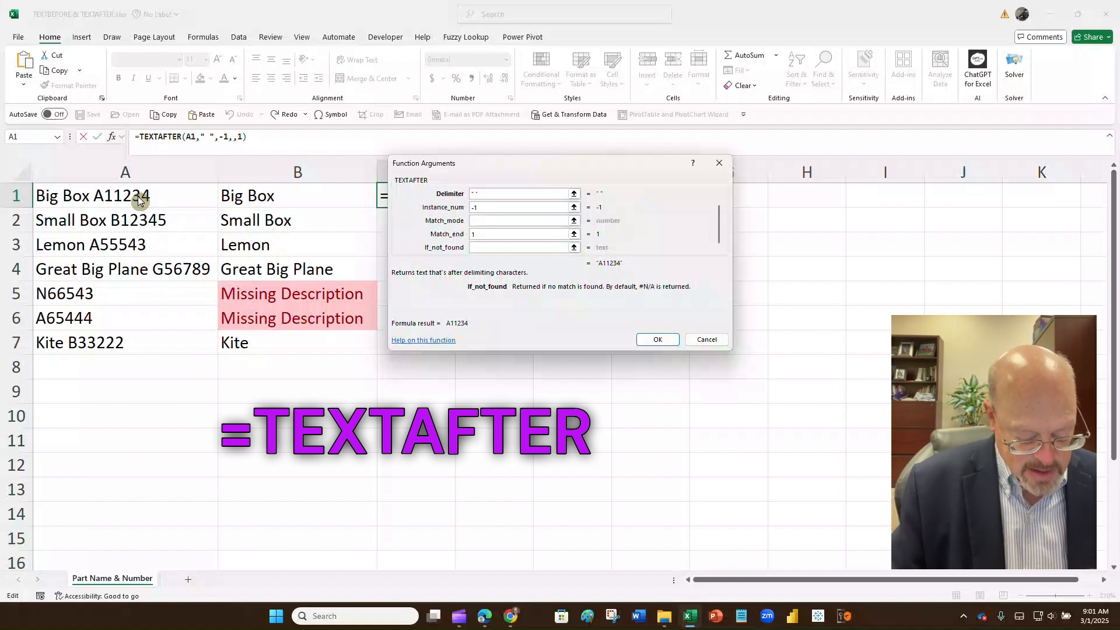
pyautogui.write('Missing ')
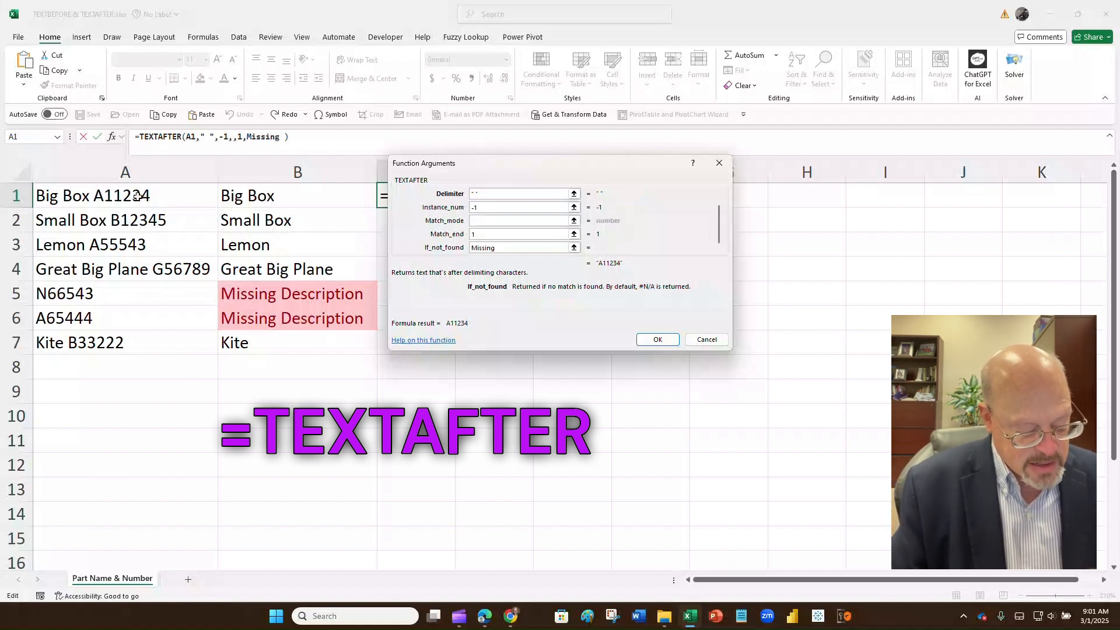
pyautogui.write('#')
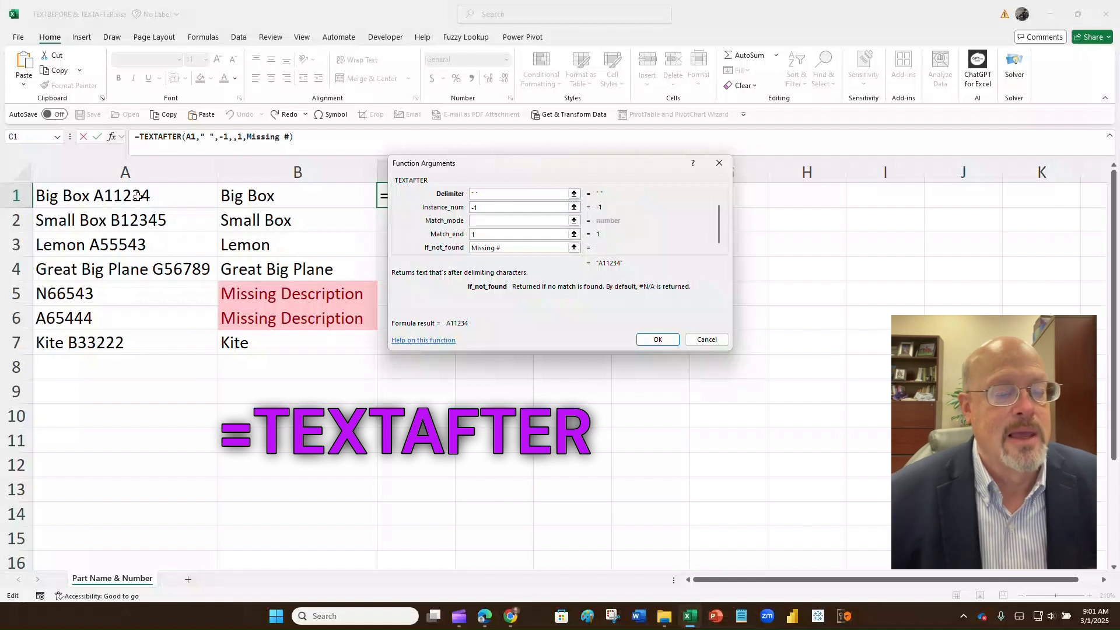
pyautogui.click(656, 340)
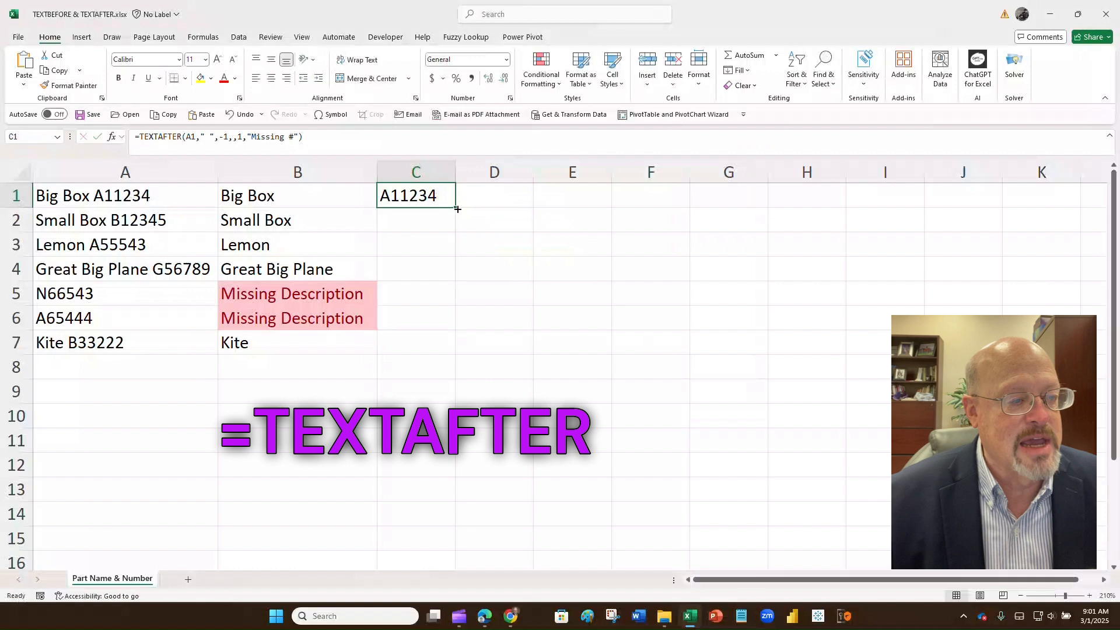
# Step: Copy the C1 TEXTAFTER formula down to C7, listing part numbers A11234 through B33222
pyautogui.moveTo(455, 207); pyautogui.dragTo(455, 353)
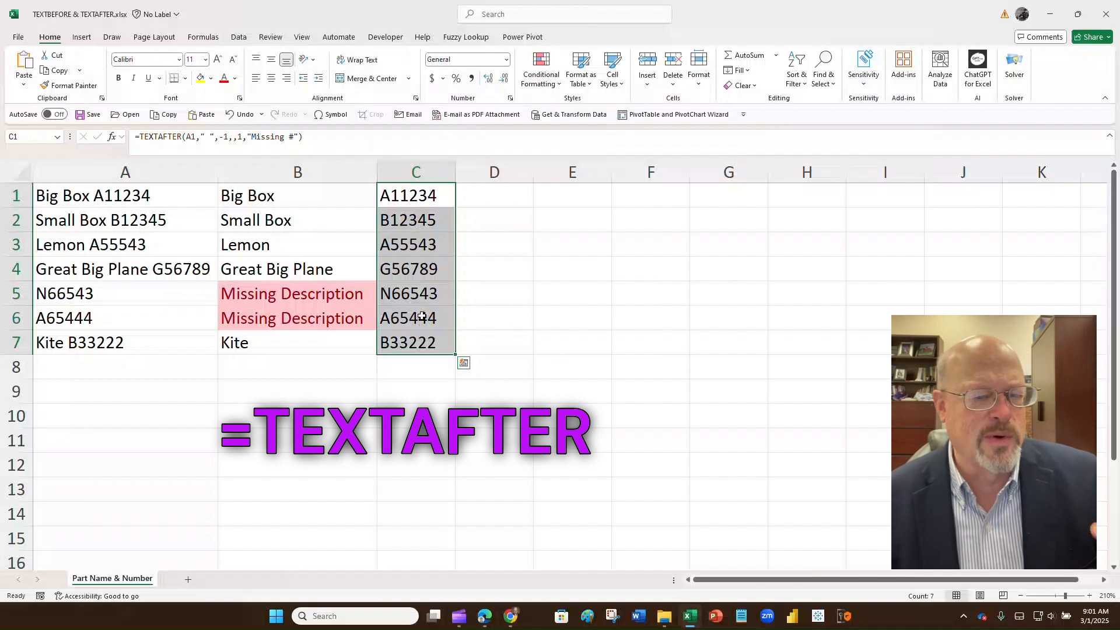
pyautogui.click(157, 366)
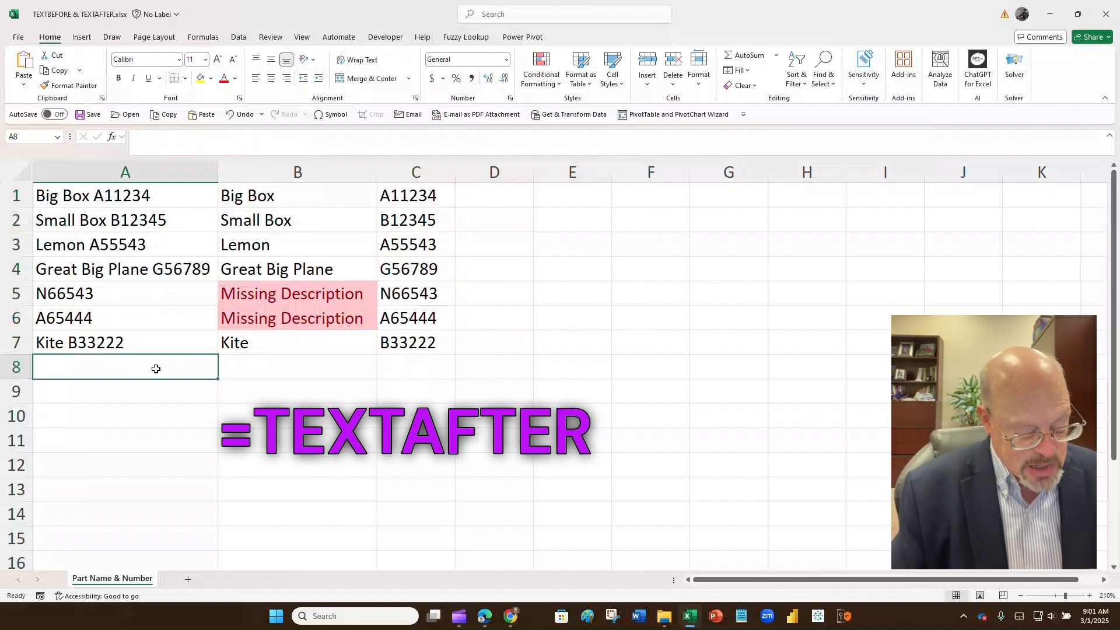
# Step: Enter 'Go Kart' in A8 and check that B8 and C8 split it into 'Go' and 'Kart'
pyautogui.write('Go Ka')
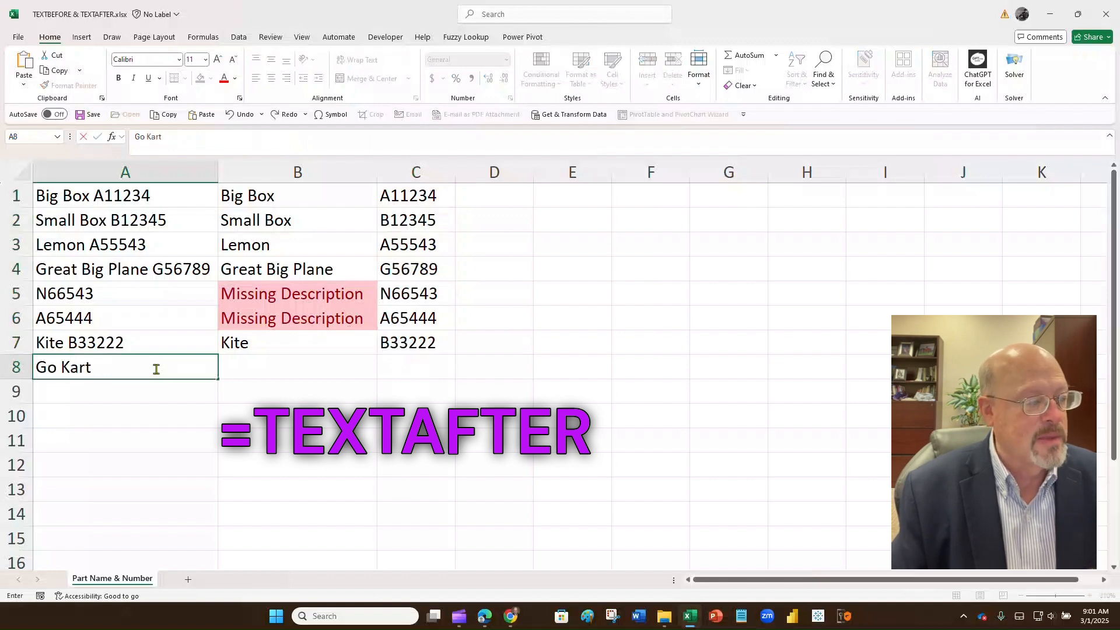
pyautogui.write('rt')
pyautogui.press('Return')
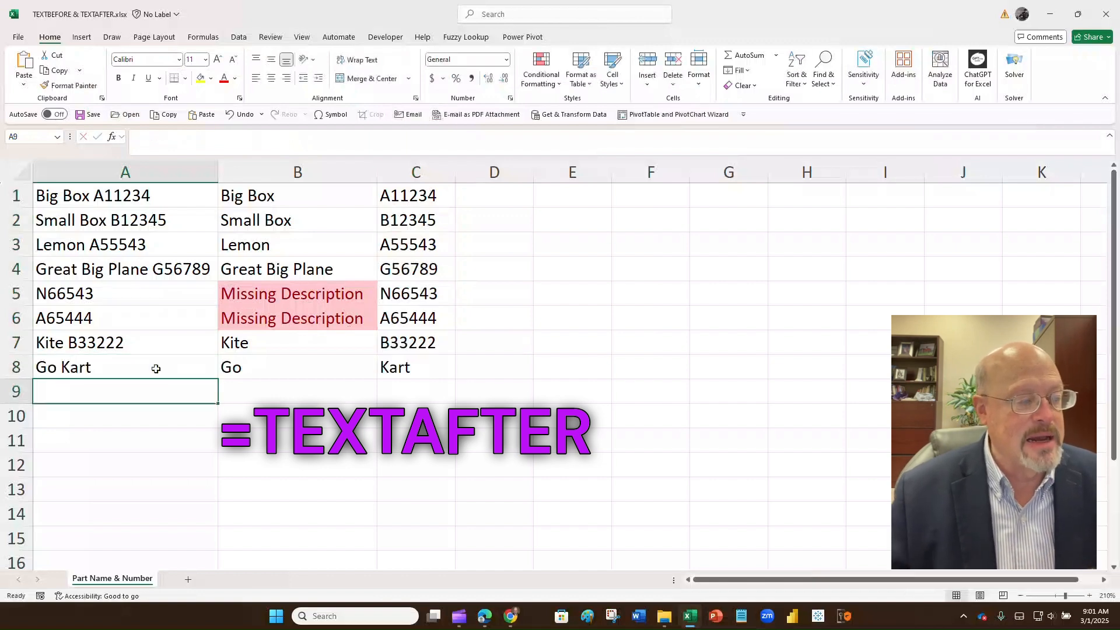
pyautogui.click(237, 371)
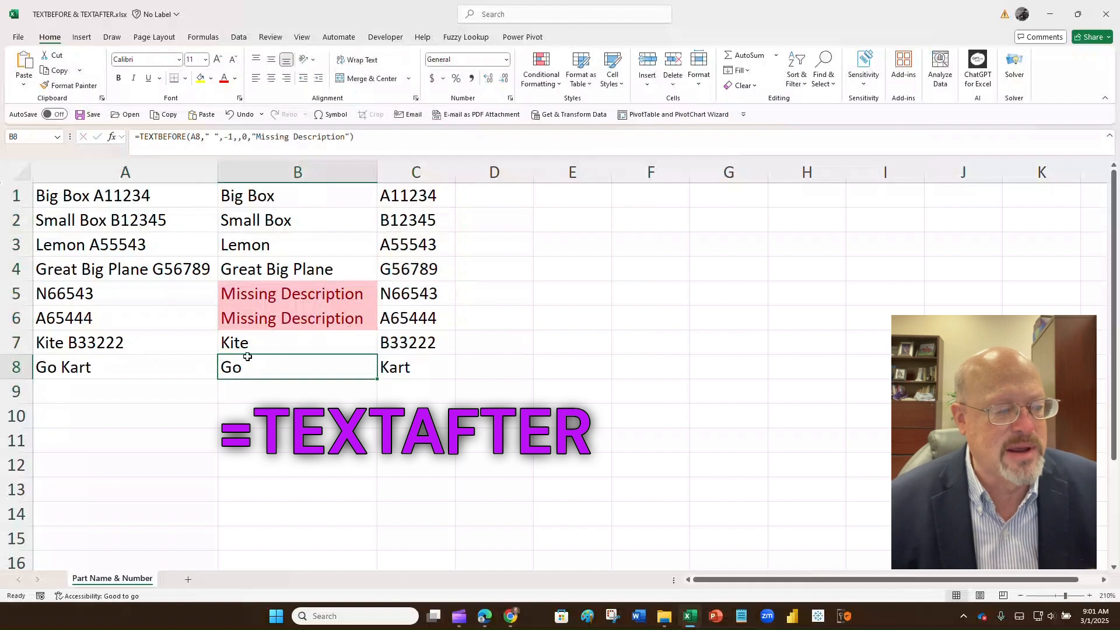
pyautogui.click(410, 369)
pyautogui.click(318, 367)
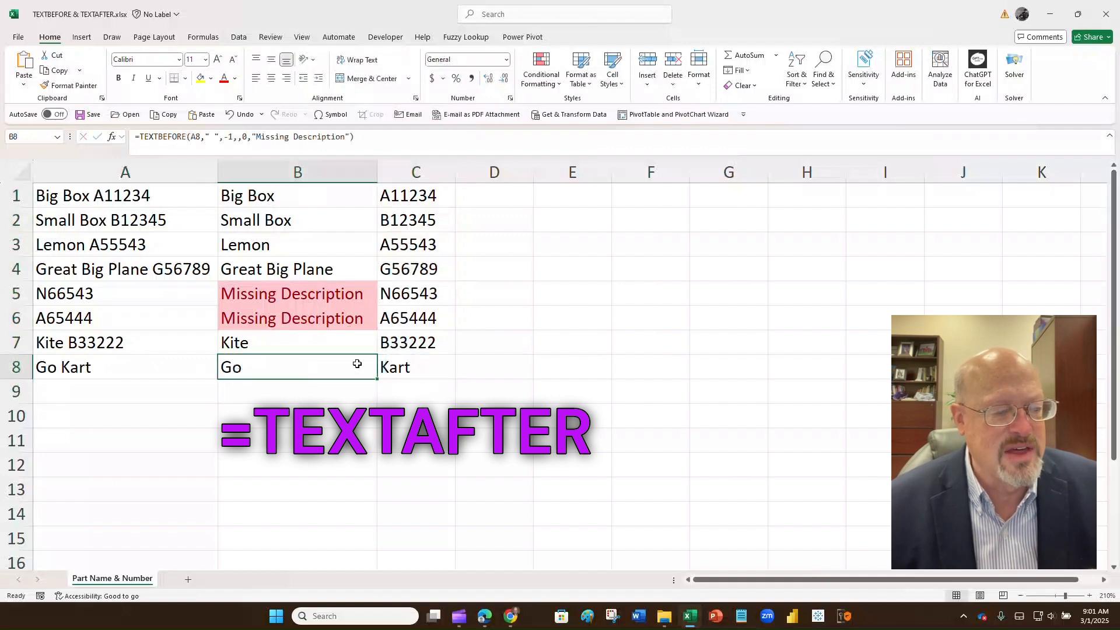
pyautogui.click(395, 363)
pyautogui.click(338, 367)
pyautogui.click(410, 369)
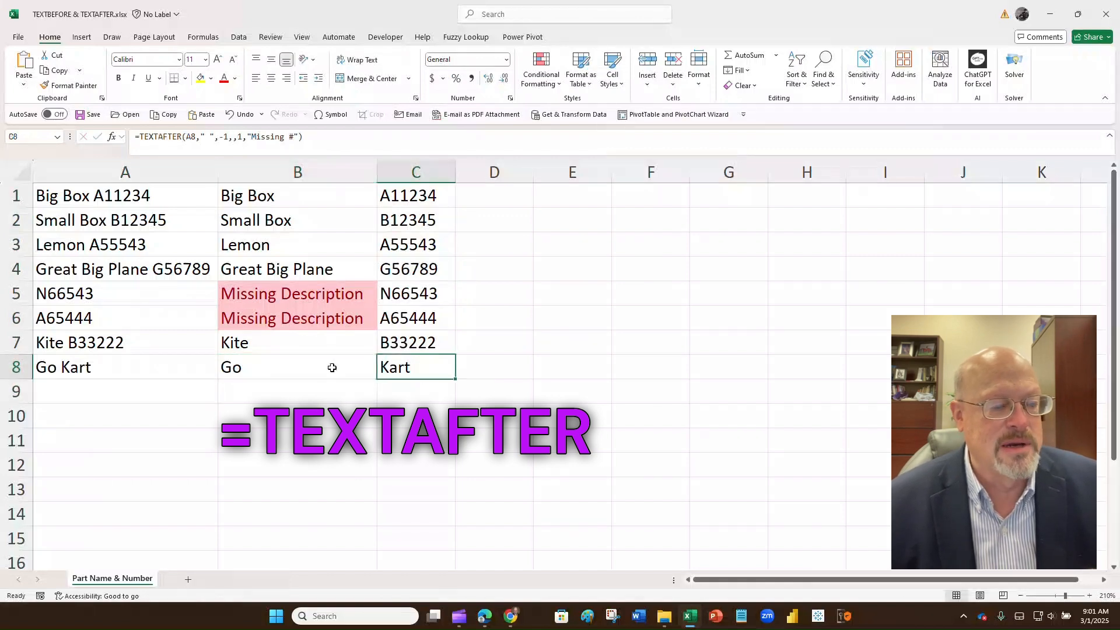